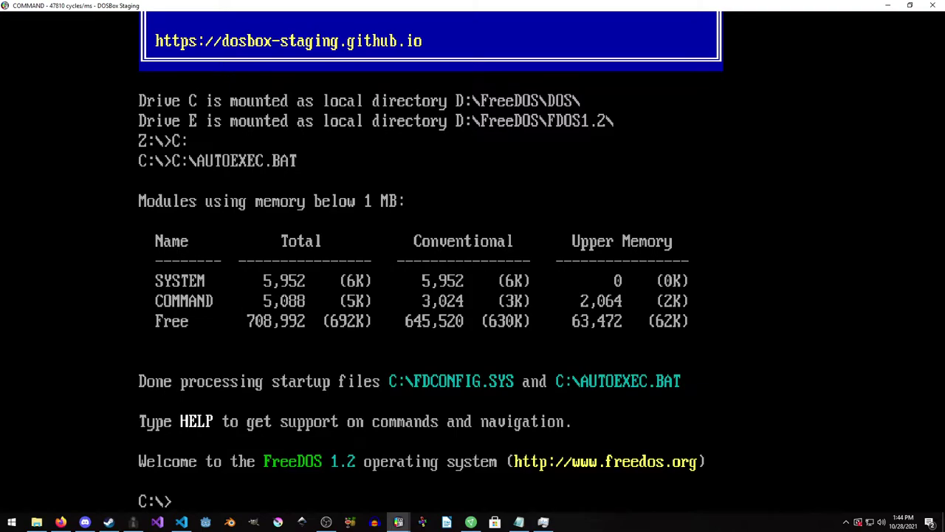
Step: Change to the games\doom directory at the DOS prompt and launch Doom
type("games\\")
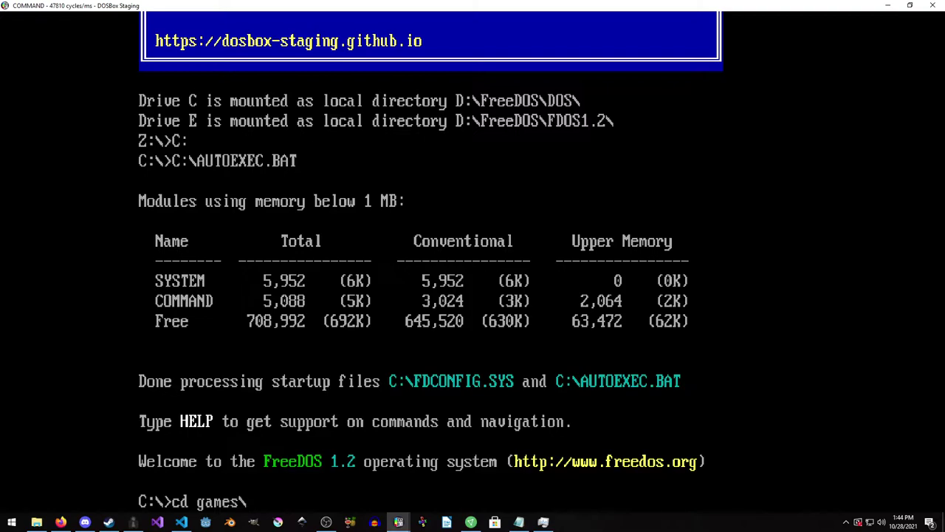
type("doom")
key("Return")
type("doom")
key("Return")
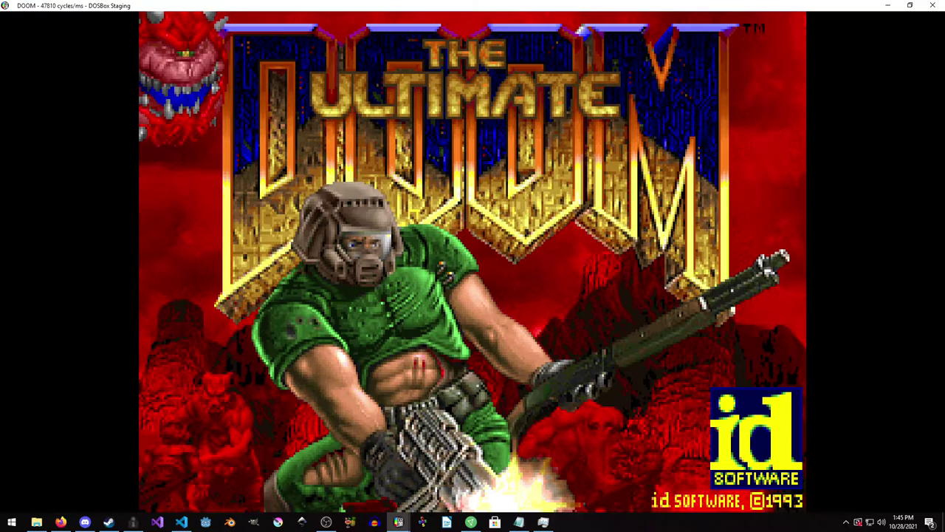
Step: Start a new Doom game at the Hurt Me Plenty skill level and move around the opening room
key("Escape")
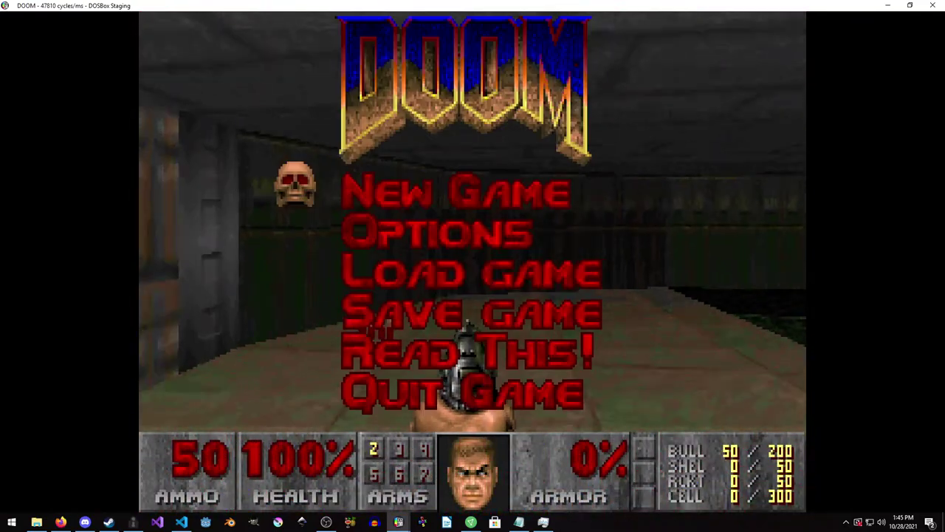
key("Return")
key("Return")
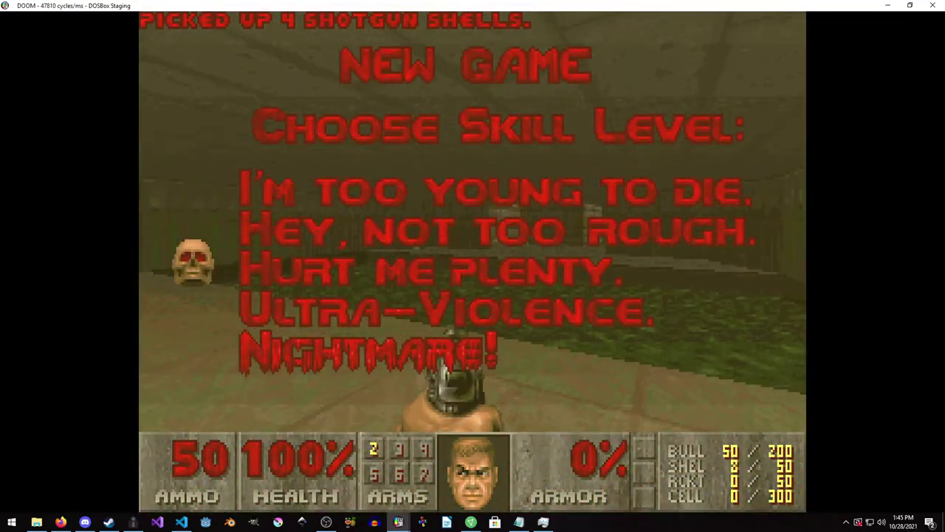
key("Return")
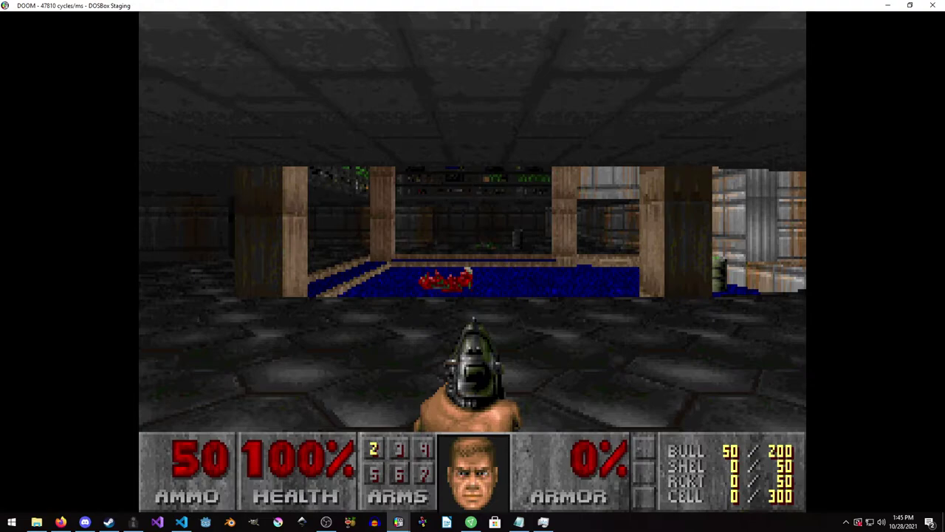
key("Up")
key("Left")
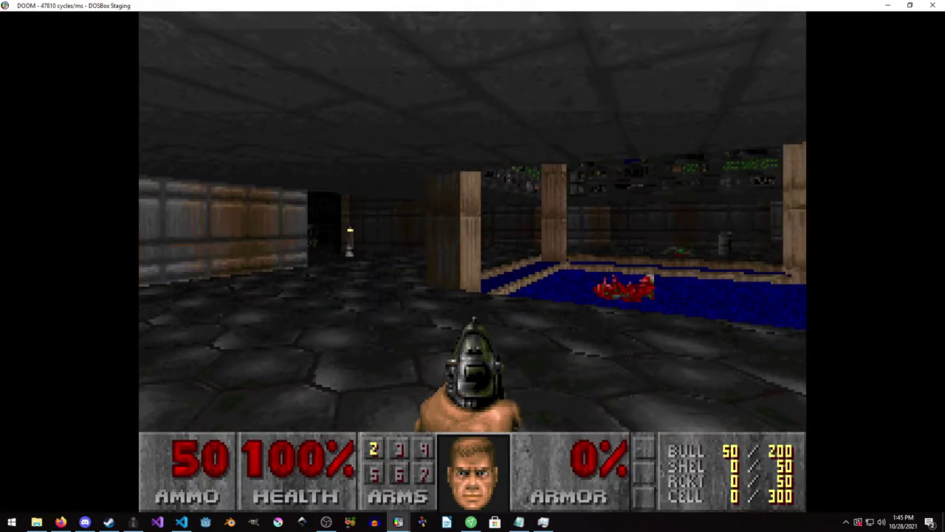
Step: Quit Doom and switch to the dosbox-staging.conf file in Visual Studio Code
key("Escape")
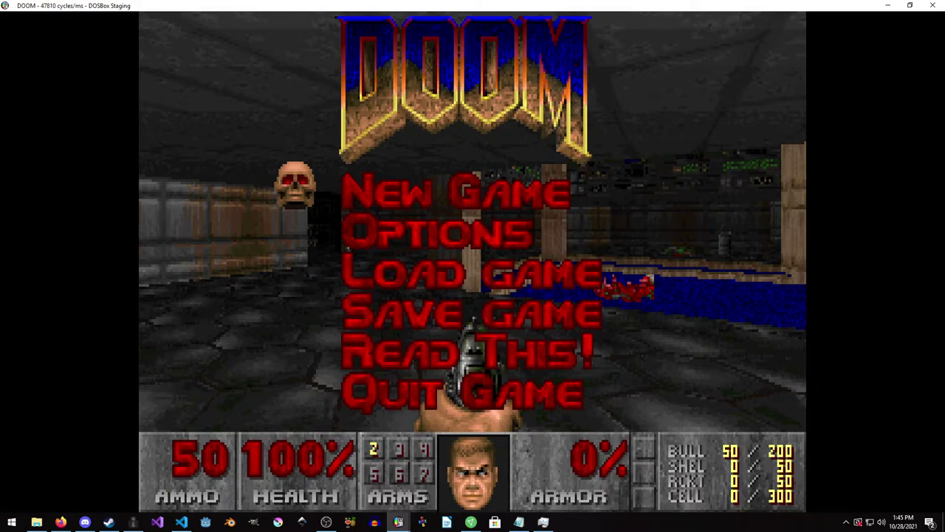
key("Up")
key("Down")
key("Up")
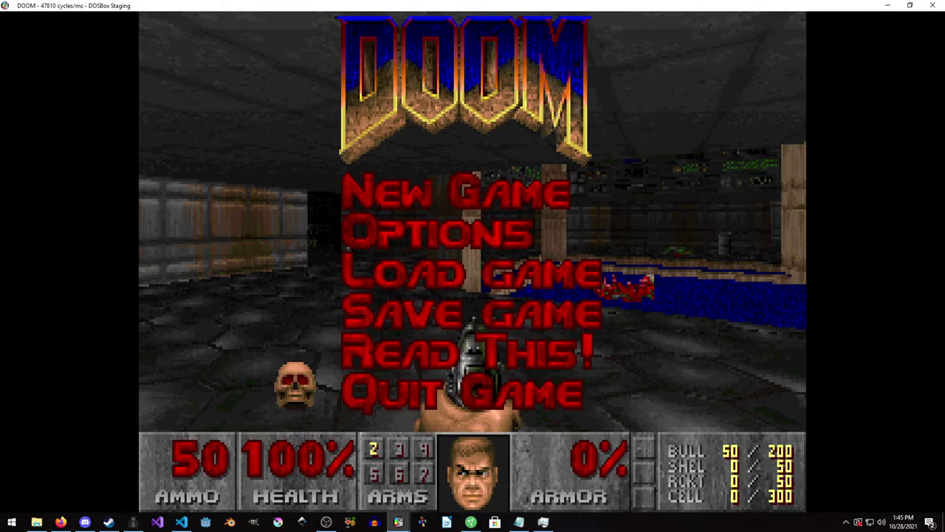
key("alt+Tab")
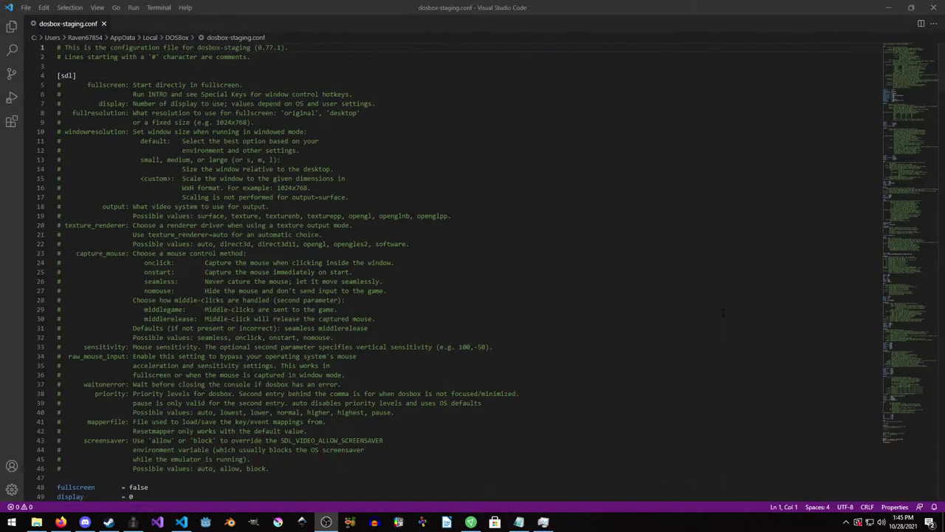
Step: Review the Roland SC-55 Soundfont page in the browser and view the DOSBox soundfonts folder in File Explorer
key("alt+Tab")
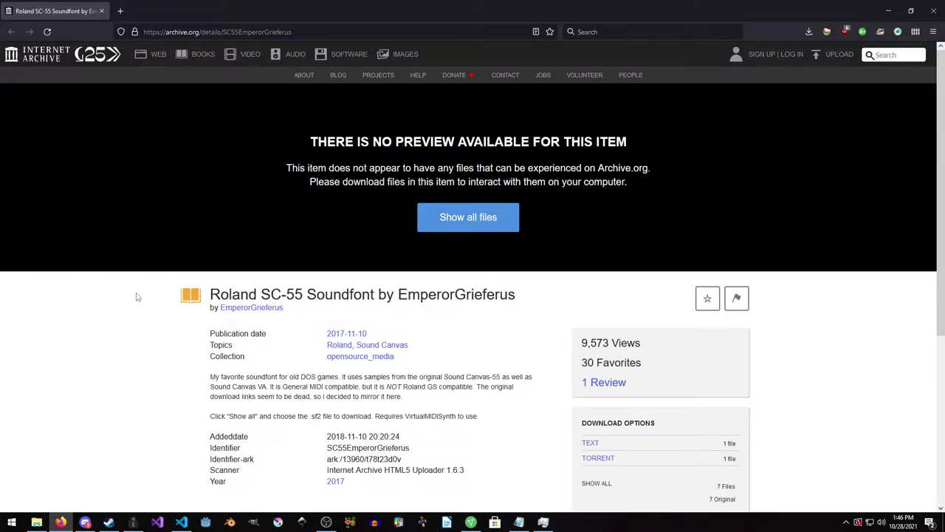
scroll(137, 298, "down", 2)
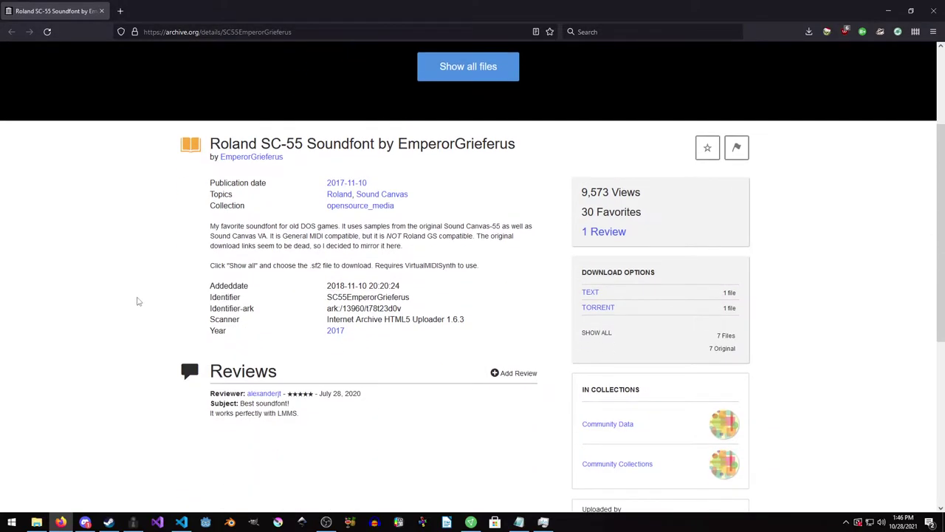
scroll(137, 305, "up", 2)
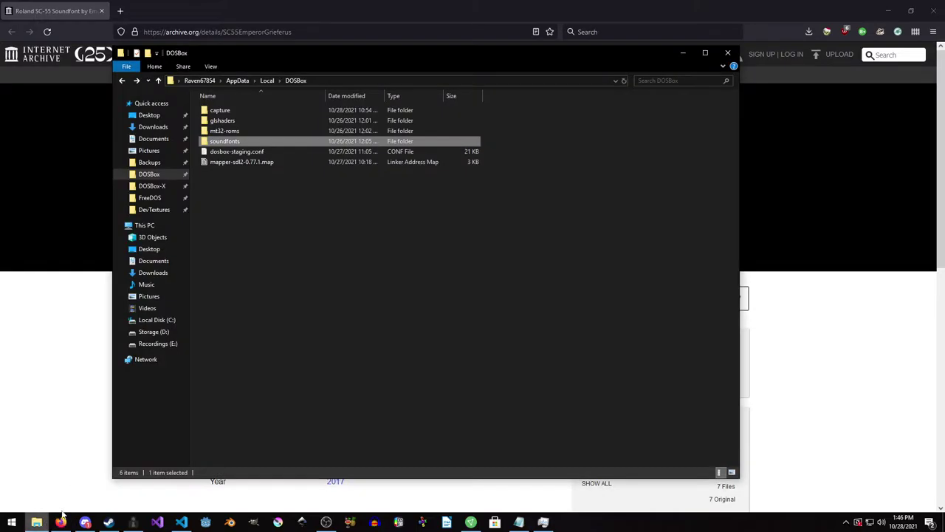
left_click(36, 522)
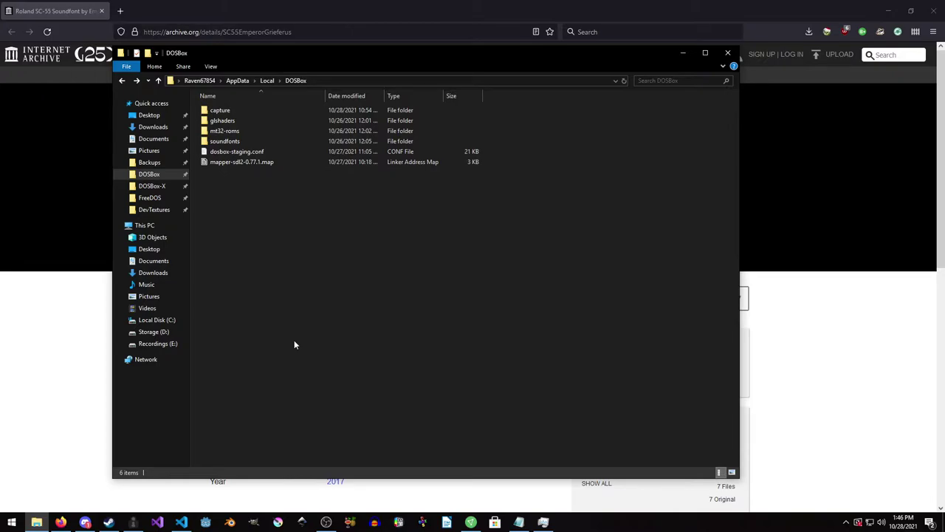
double_click(222, 141)
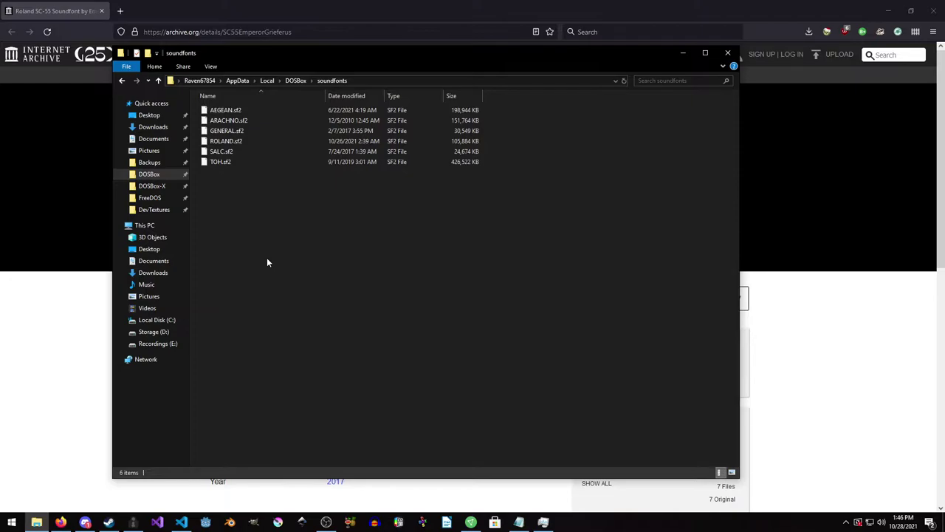
Step: Open dosbox-staging.conf from the DOSBox folder in Visual Studio Code for editing
left_click(182, 522)
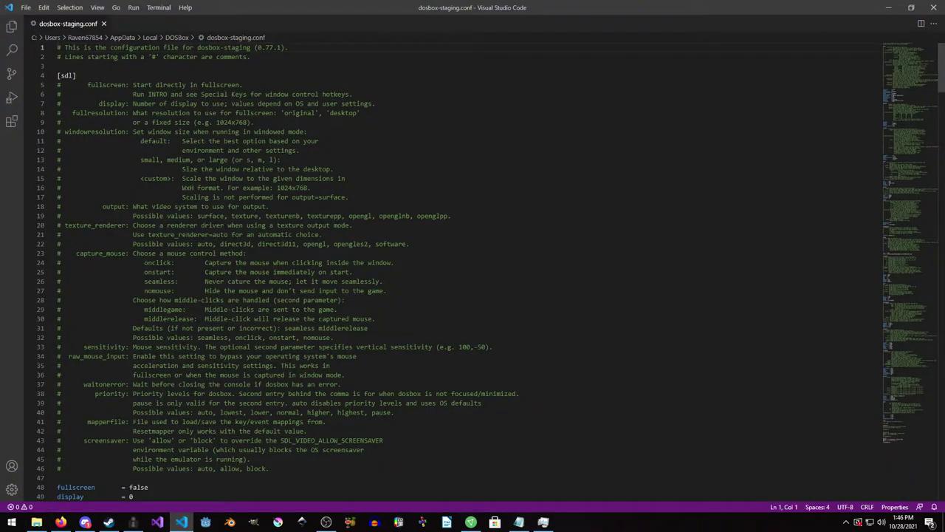
scroll(434, 181, "down", 7)
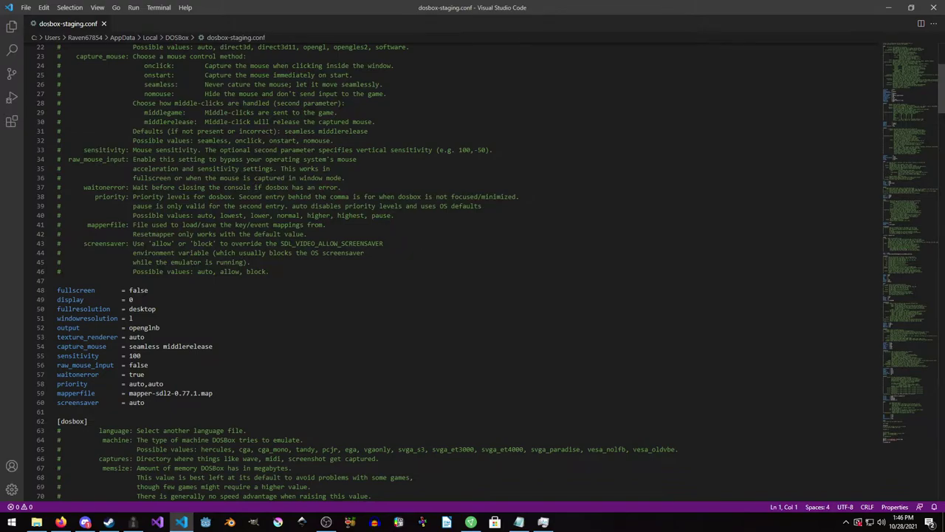
left_click(36, 522)
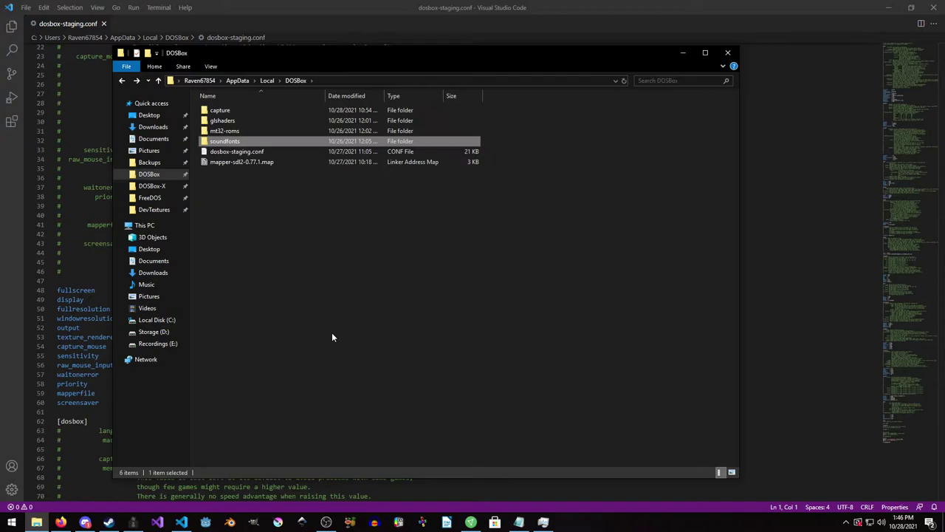
left_click(331, 336)
double_click(273, 151)
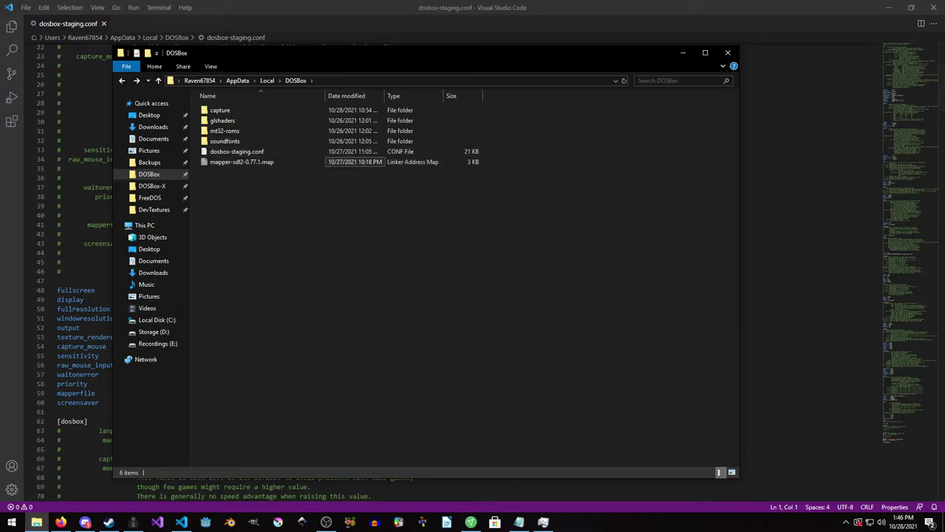
left_click(327, 224)
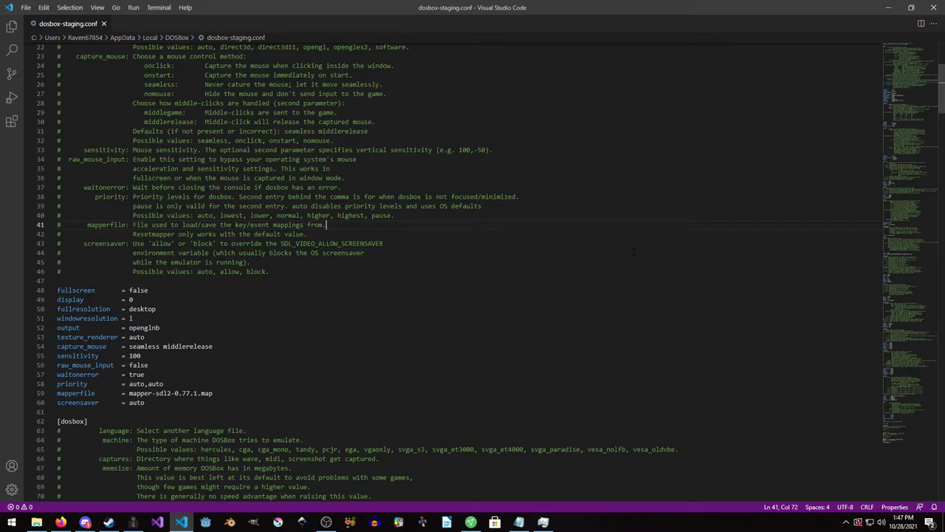
Step: Set mididevice to fluidsynth in the [midi] section of the configuration file
scroll(483, 256, "down", 4)
scroll(484, 256, "down", 15)
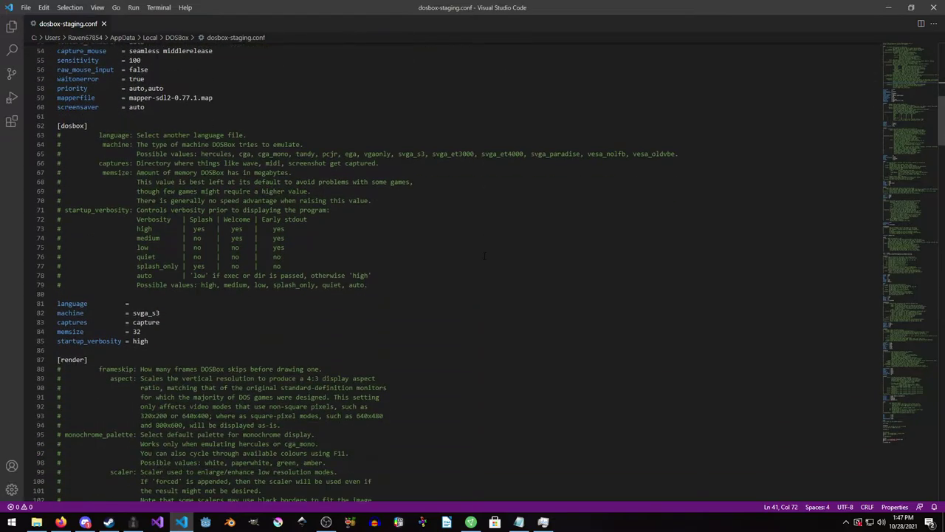
scroll(485, 256, "down", 8)
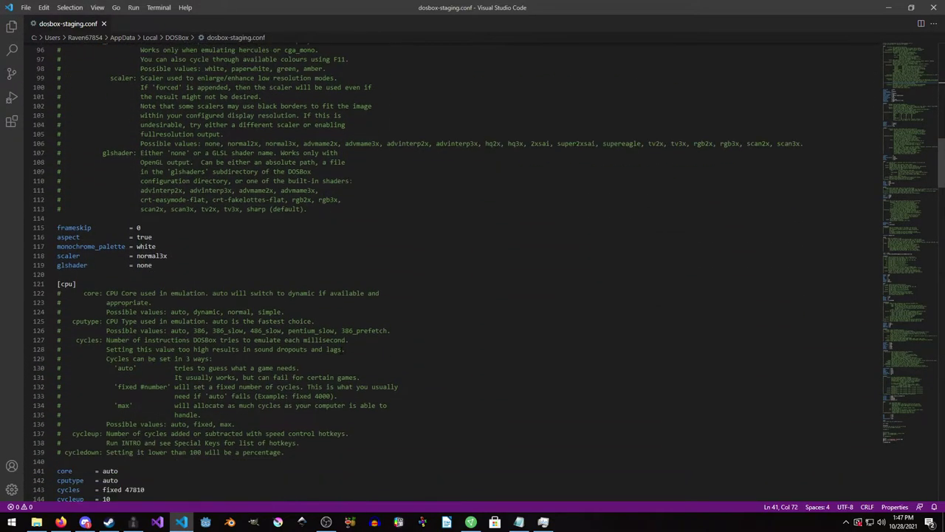
scroll(338, 349, "down", 5)
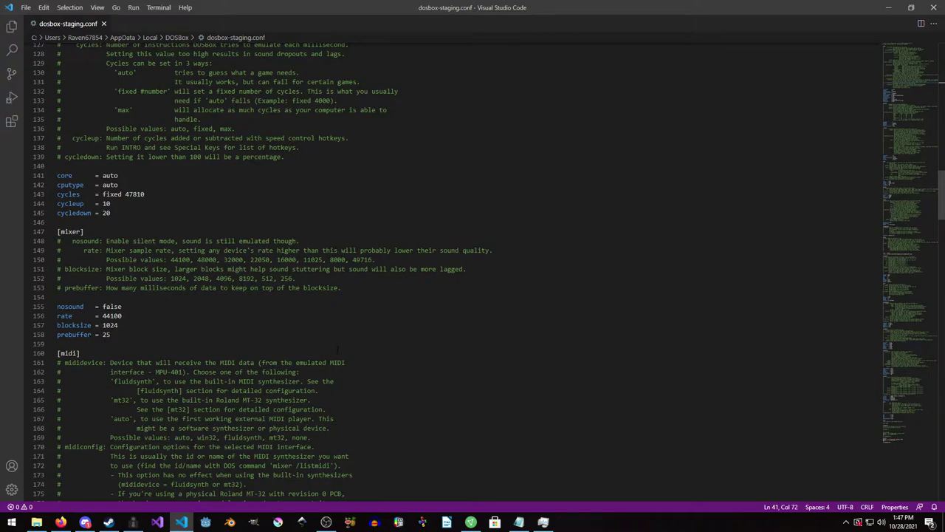
scroll(206, 299, "down", 4)
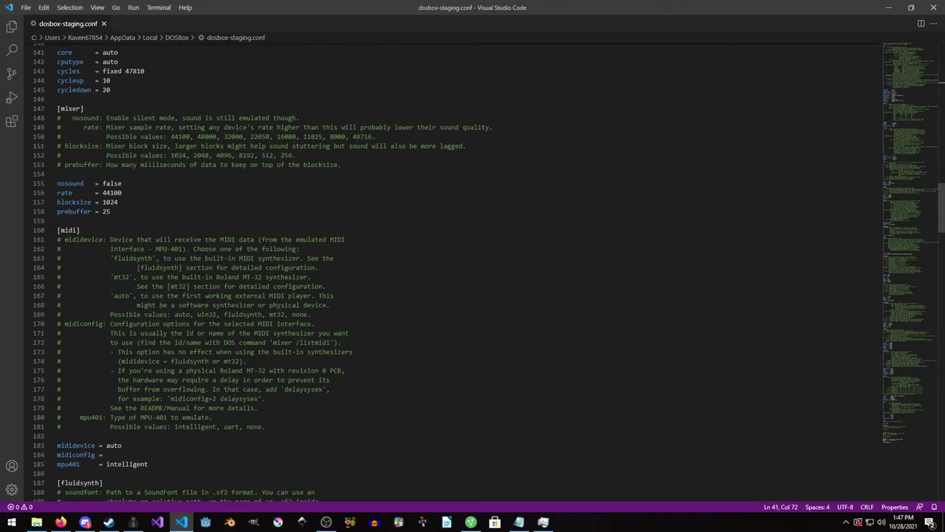
scroll(458, 273, "down", 3)
double_click(113, 371)
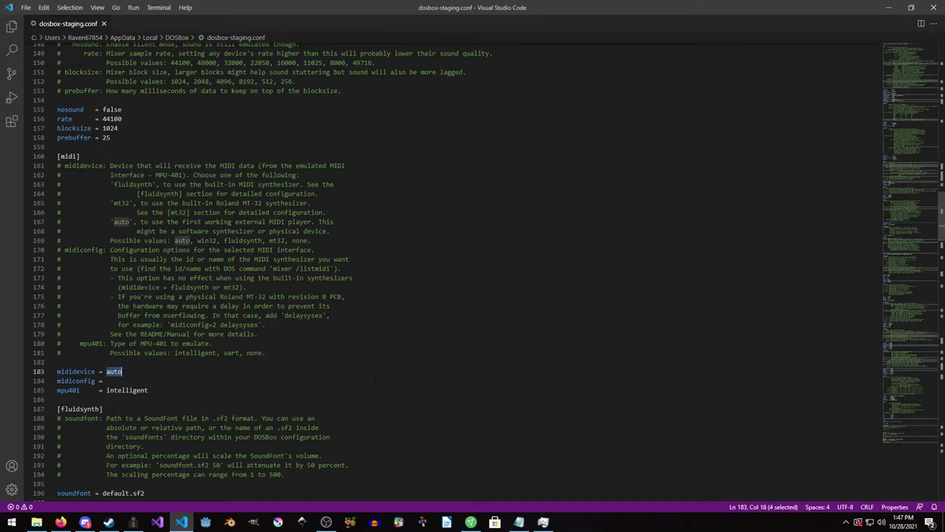
type("fluidsynth")
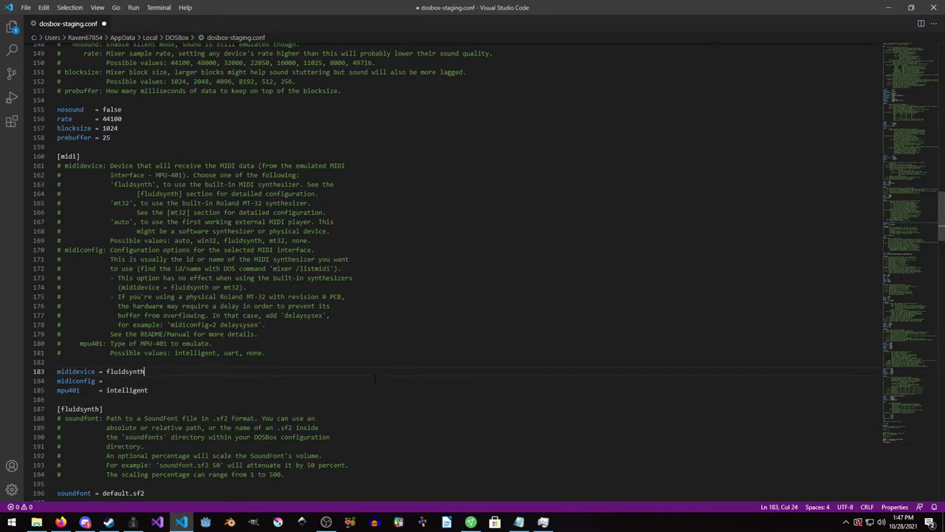
Step: Set soundfont to ROLAND.sf2 in the [fluidsynth] section and save the configuration file
scroll(375, 379, "down", 3)
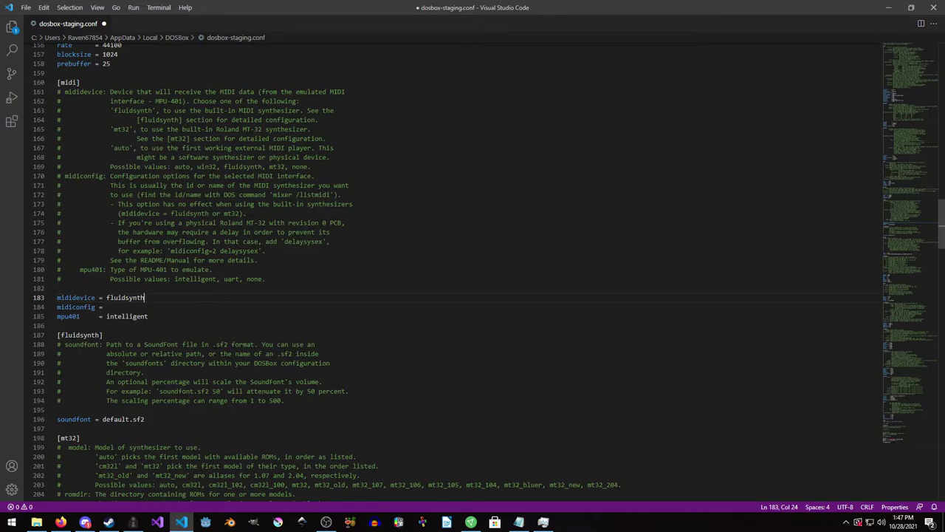
double_click(115, 418)
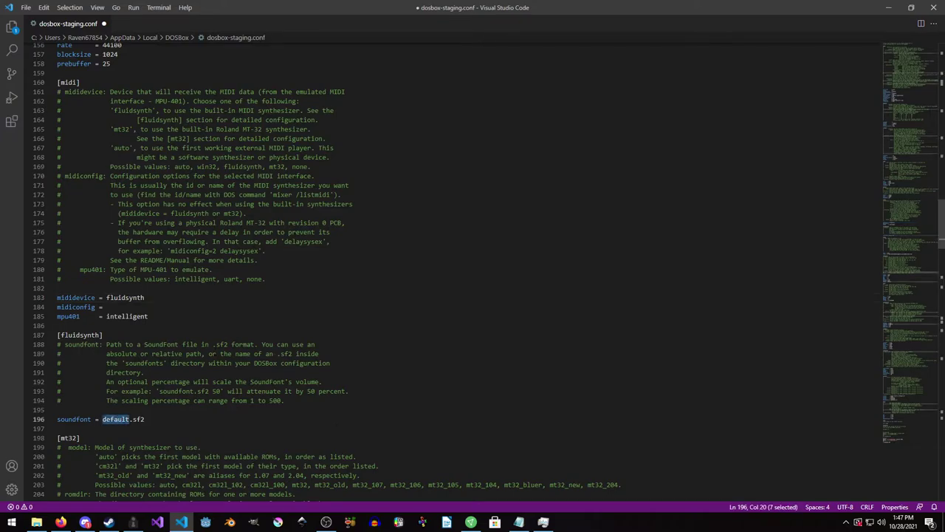
type("ROLAND")
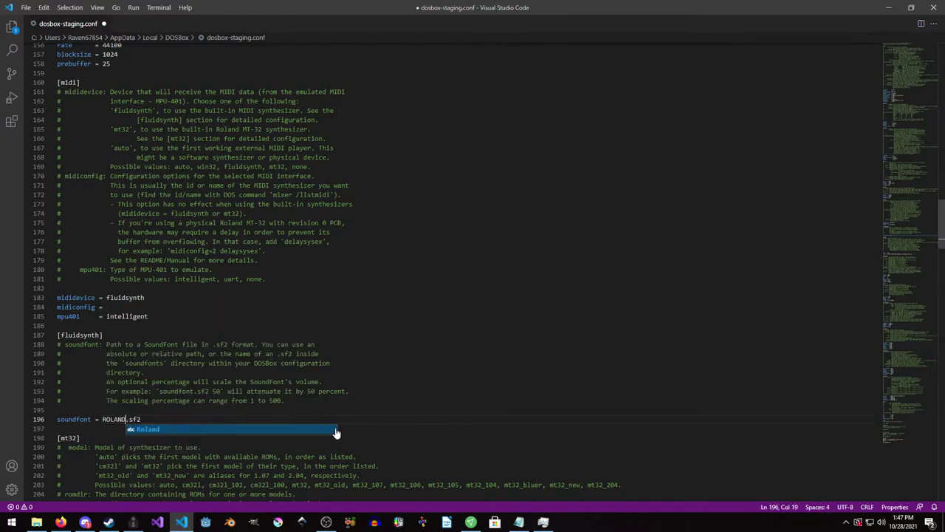
key("ctrl+s")
left_click(305, 403)
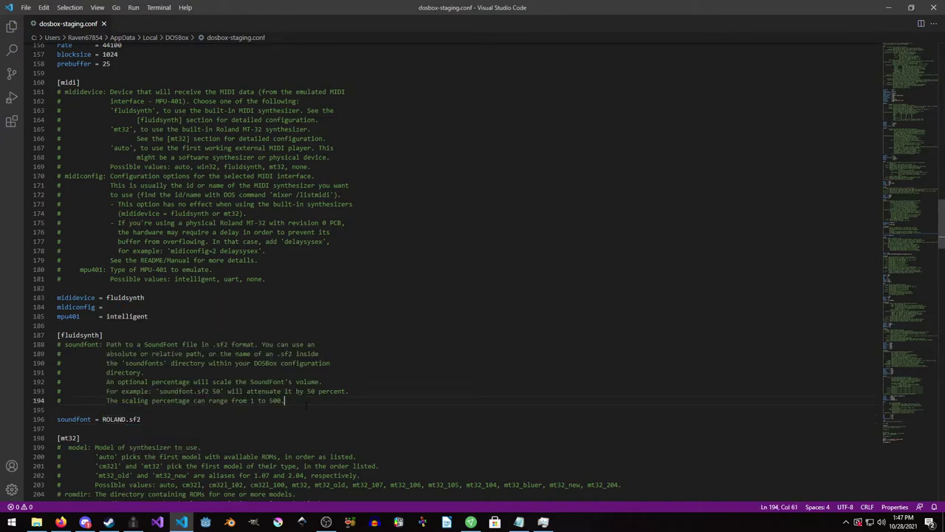
Step: Check the ROLAND.sf2 file name in the DOSBox soundfonts folder and close File Explorer
left_click(36, 522)
double_click(311, 141)
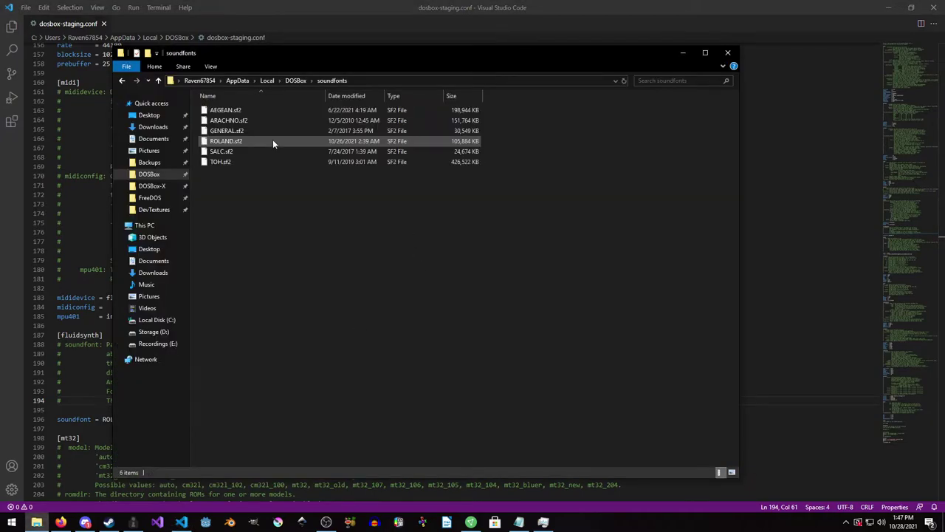
key("alt+Left")
key("alt+F4")
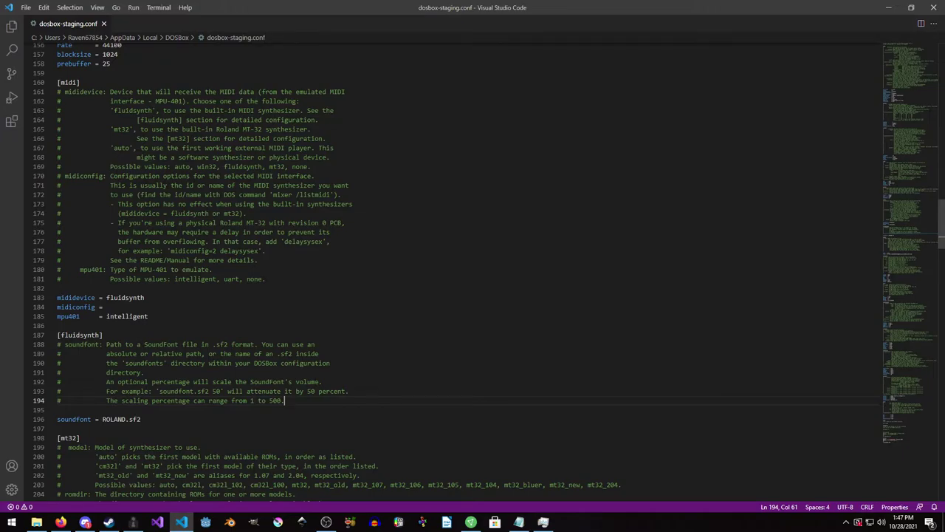
Step: Append a volume scaling value of 50 after ROLAND.sf2 in the soundfont setting
key("Down")
key("Down")
key("Down")
key("Up")
type("50")
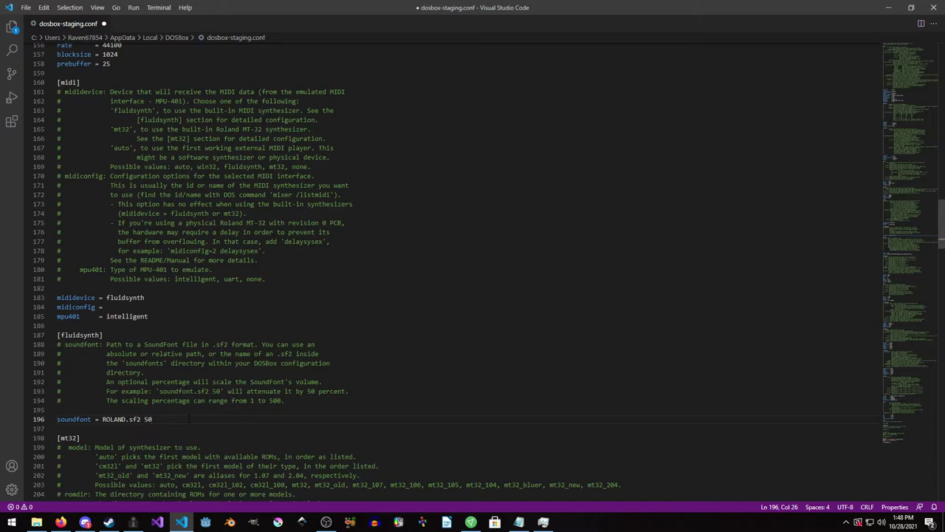
Step: Remove the volume scaling value from the soundfont setting and save the configuration file
key("BackSpace")
key("BackSpace")
key("BackSpace")
key("ctrl+s")
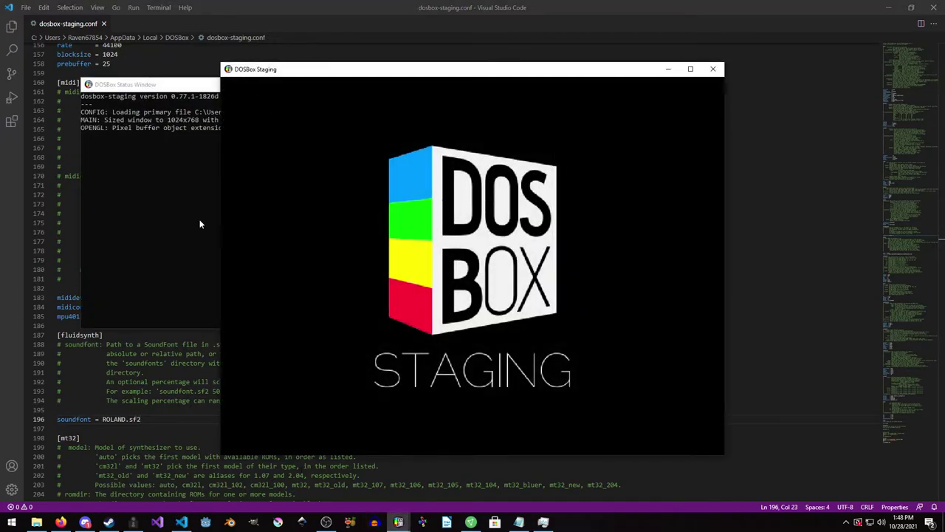
Step: Examine the loaded SoundFont path in the DOSBox status window and return to the DOS prompt
left_click(179, 218)
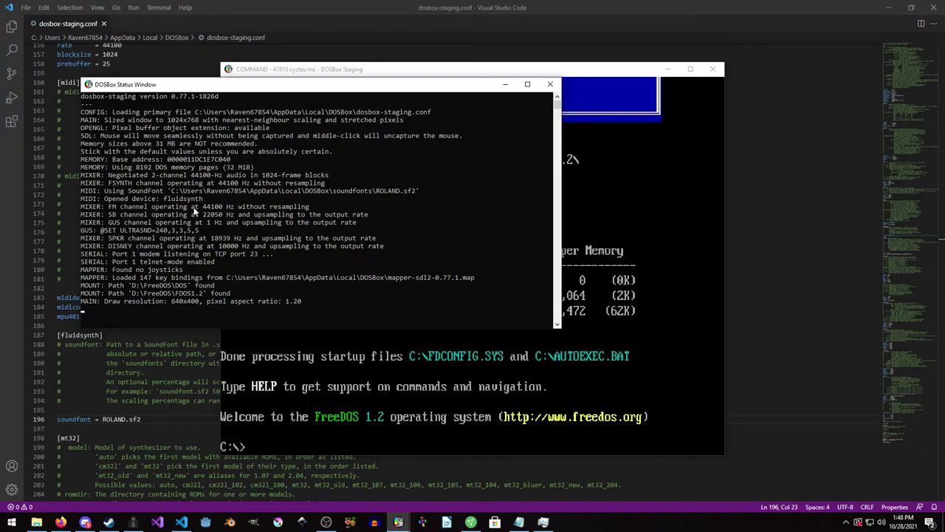
mouse_move(184, 199)
left_mouse_down()
mouse_move(402, 192)
mouse_move(190, 192)
left_mouse_up()
left_click(428, 192)
left_click(191, 192)
key("alt+Tab")
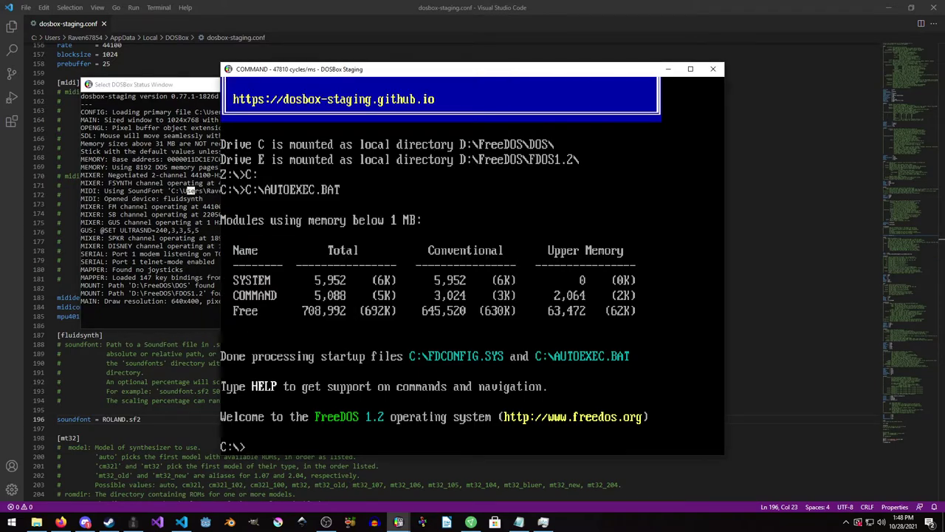
Step: Maximize the DOSBox window, go to the games\doom directory and run setup
double_click(502, 68)
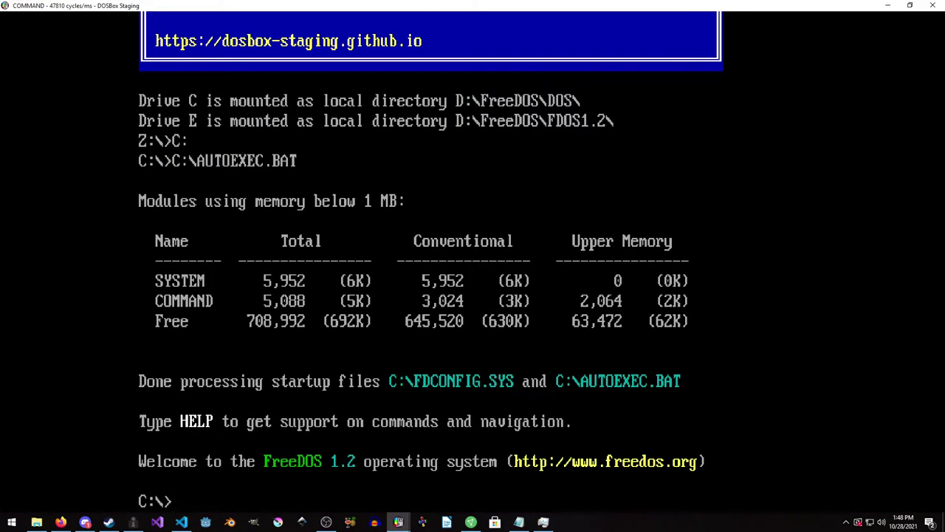
type("cd games\\doom")
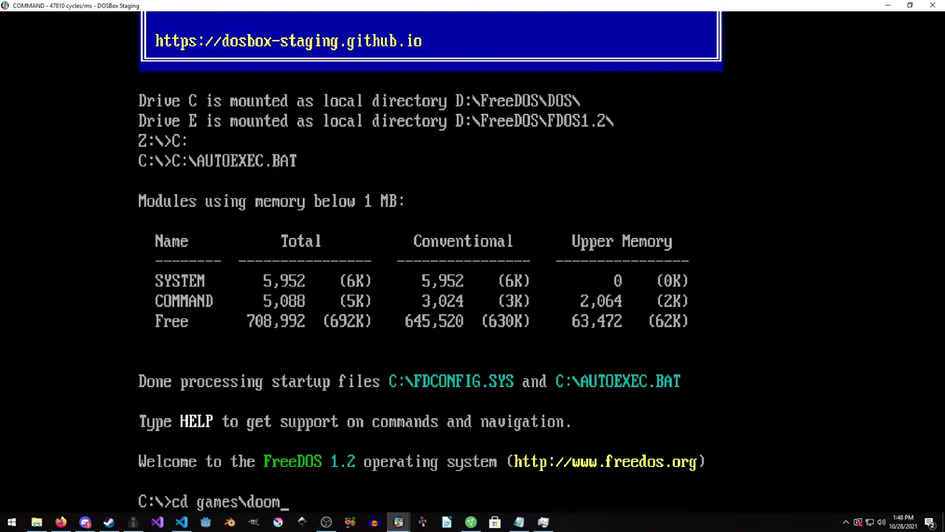
key("Return")
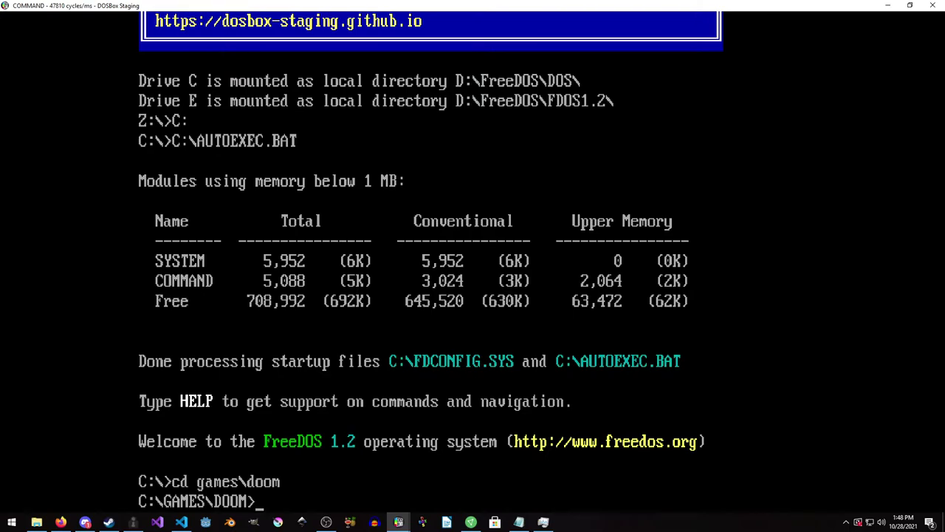
type("setup")
key("Return")
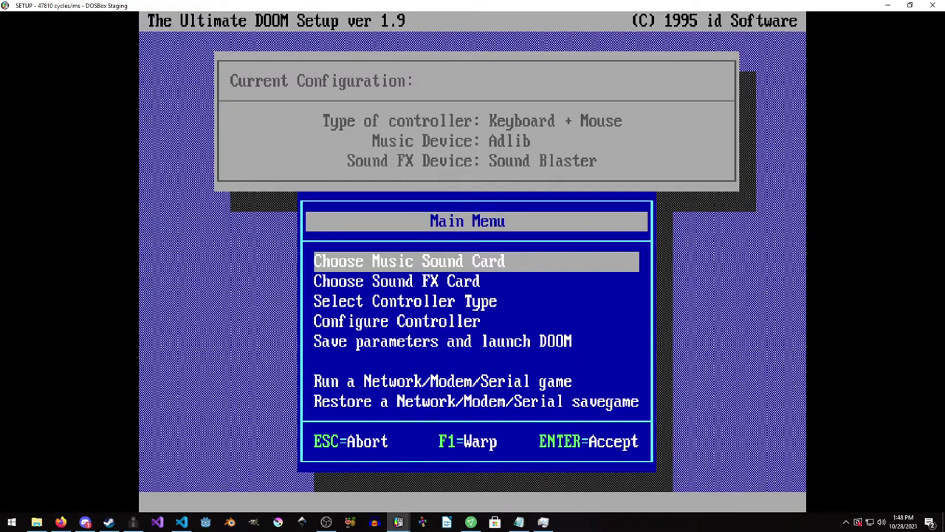
Step: Set Doom's music card to Sound Canvas and accept the preselected port
key("Return")
key("Up")
key("Up")
key("Up")
key("Up")
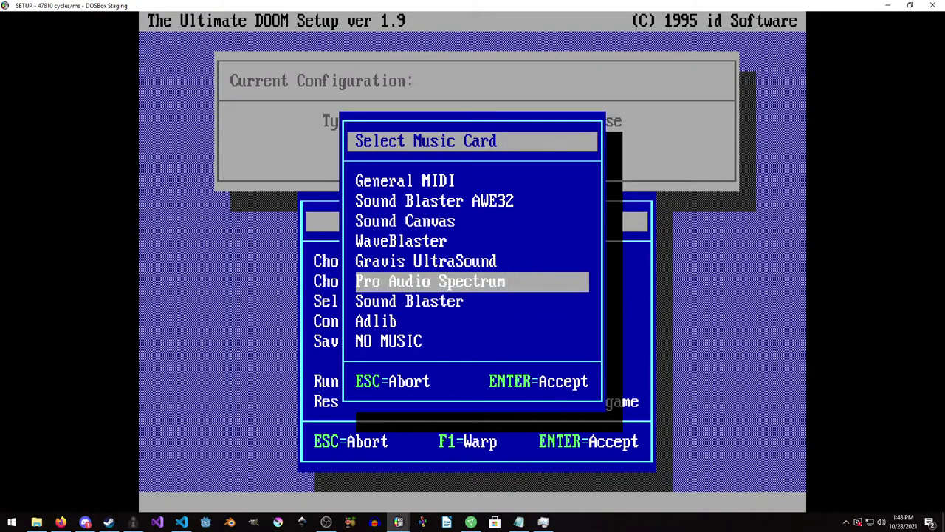
key("Up")
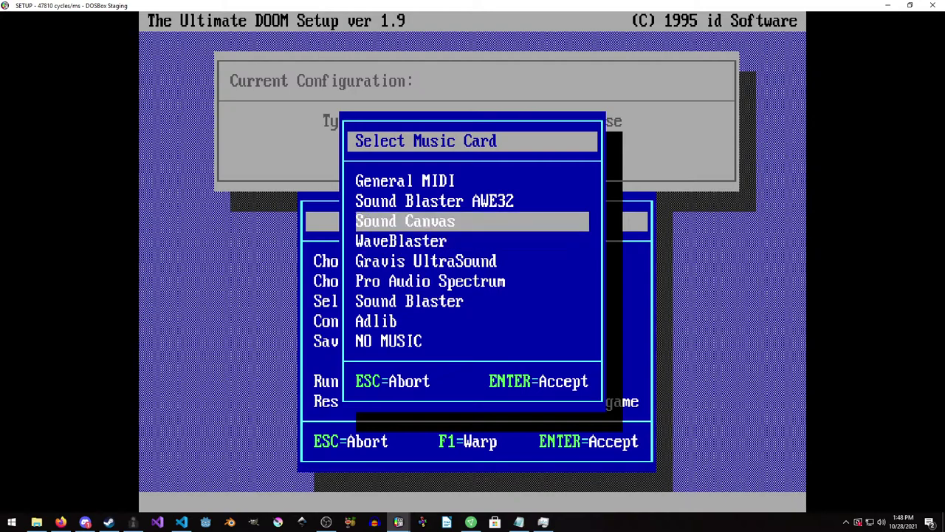
key("Return")
key("Return")
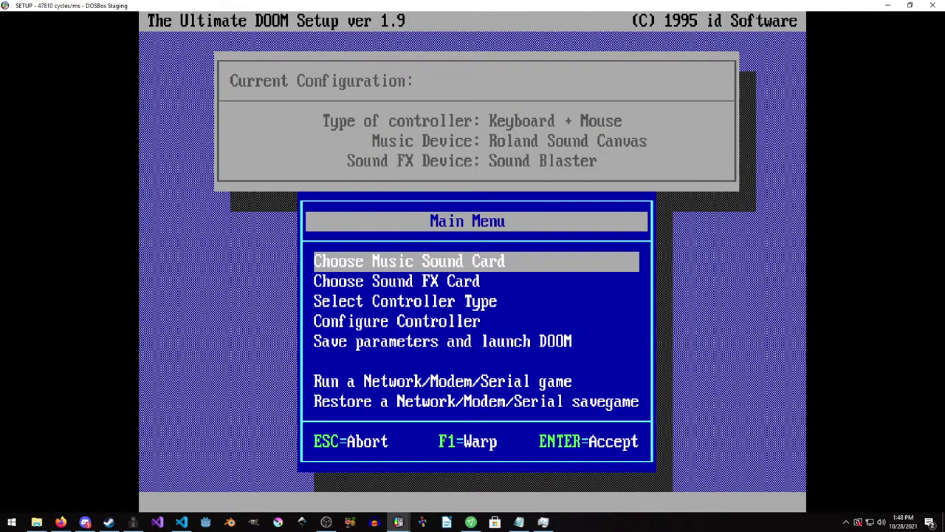
Step: Reopen the music card selection and confirm Sound Canvas again with the same port
key("Down")
key("Down")
key("Down")
key("Down")
key("Down")
key("Up")
key("Up")
key("Up")
key("Up")
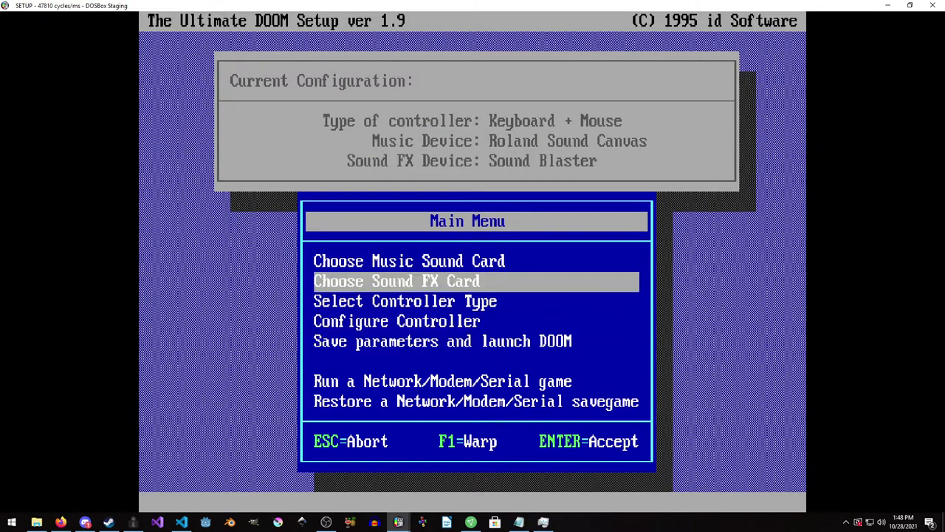
key("Up")
key("Return")
key("Down")
key("Down")
key("Up")
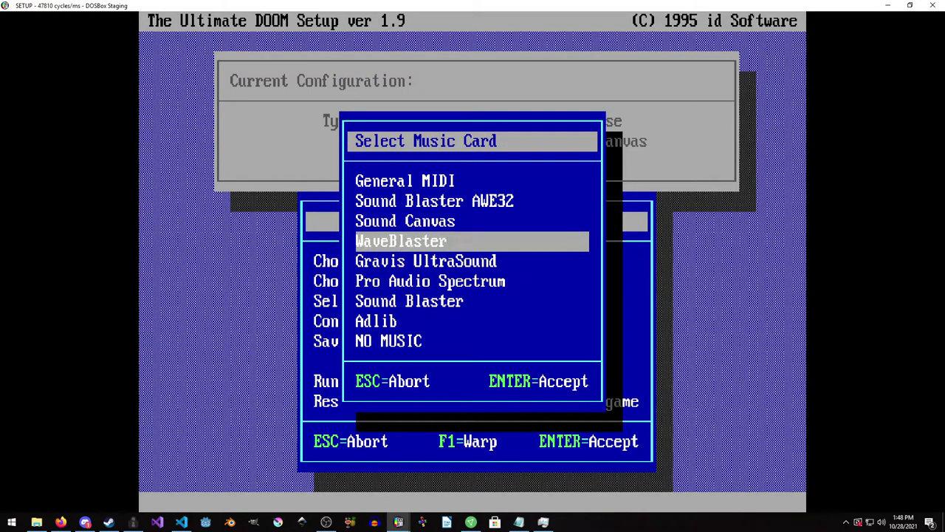
key("Up")
key("Return")
key("Return")
Step: Save the setup parameters and launch DOOM
key("Down")
key("Down")
key("Down")
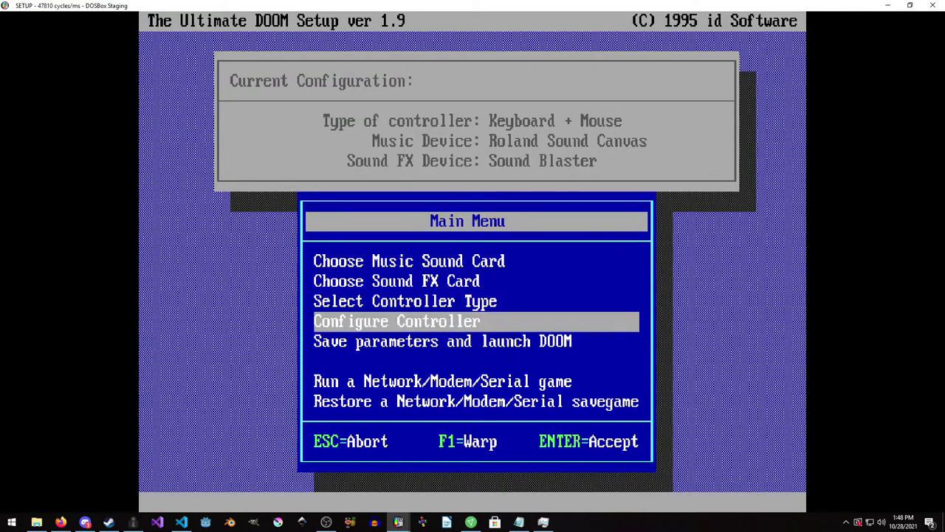
key("Down")
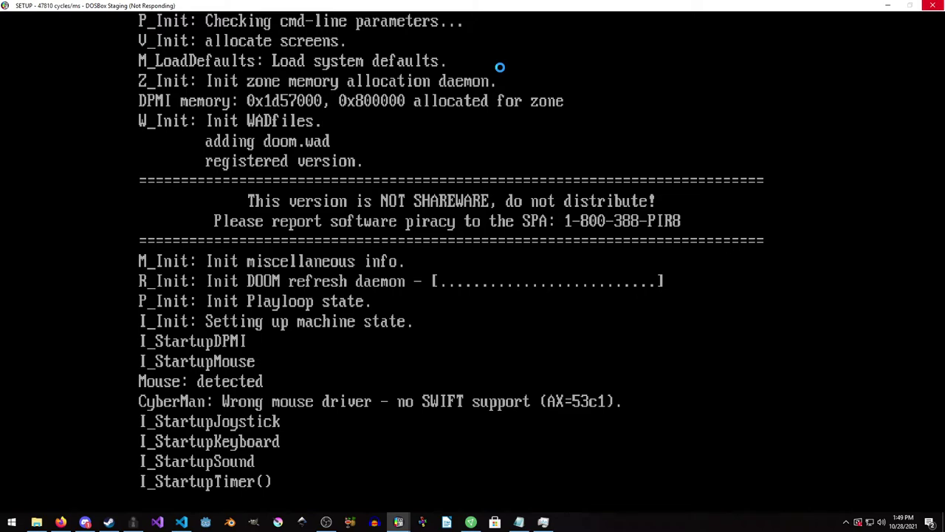
Step: Close the unresponsive DOSBox session through its status window and restart DOSBox Staging
mouse_move(399, 521)
left_click(359, 482)
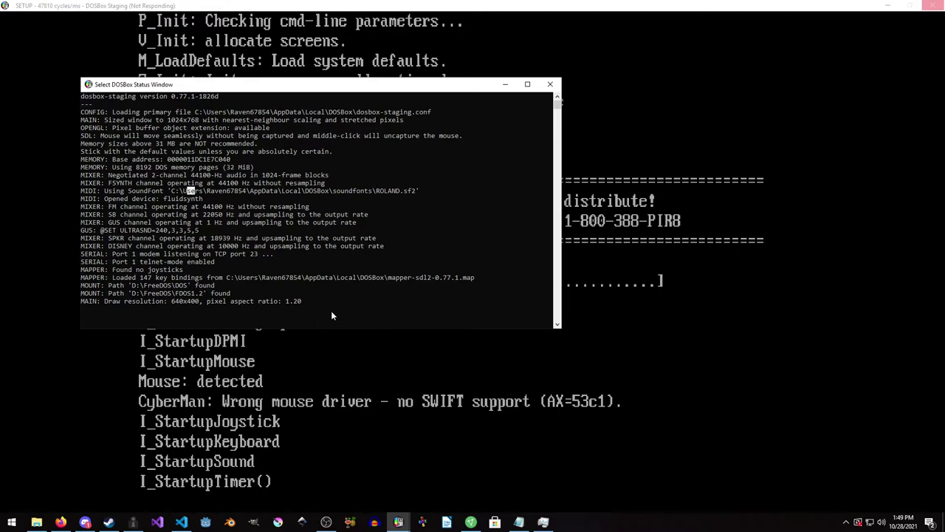
left_click(550, 83)
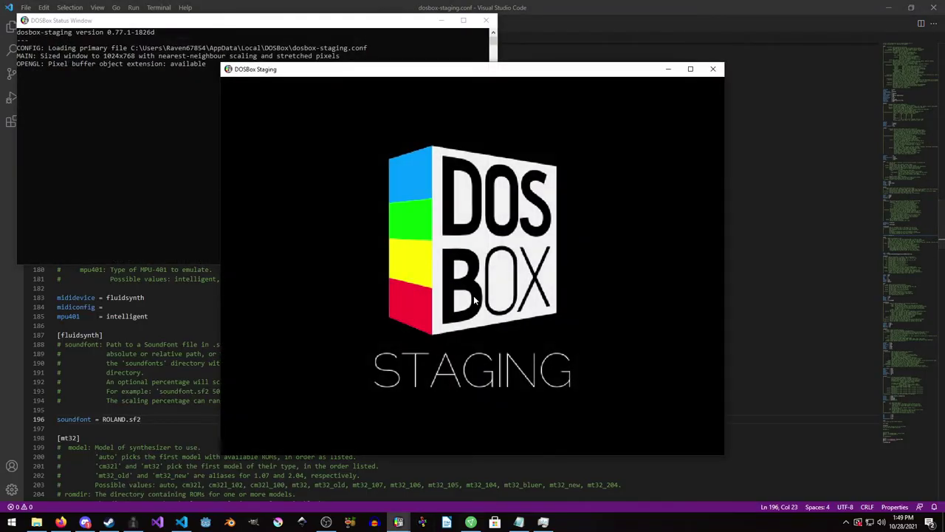
Step: Run doom from the games\doom directory and maximize the game window
type("cd ")
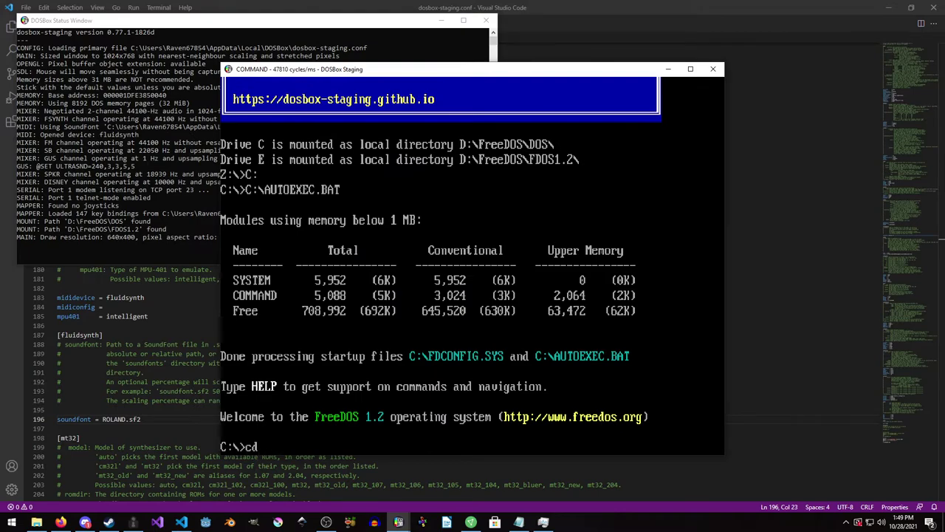
type("games\\doom\\")
key("Return")
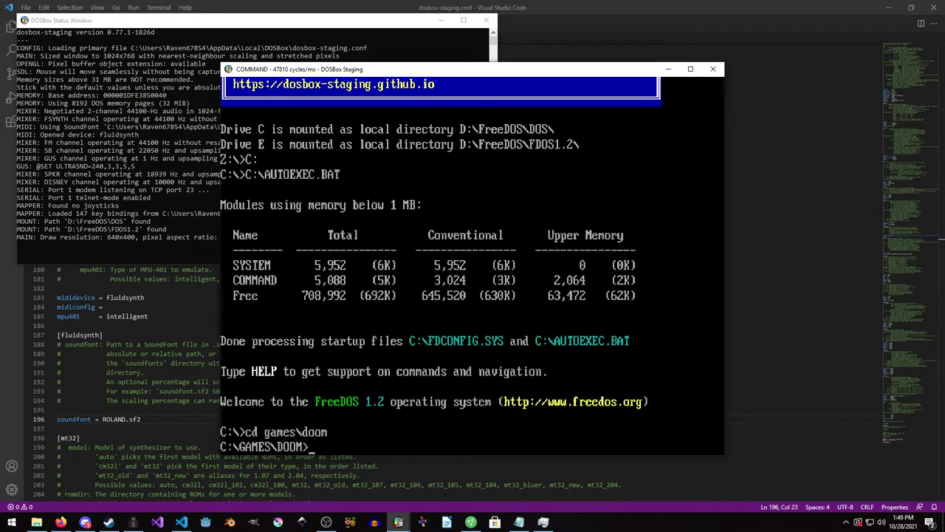
type("doom")
key("Return")
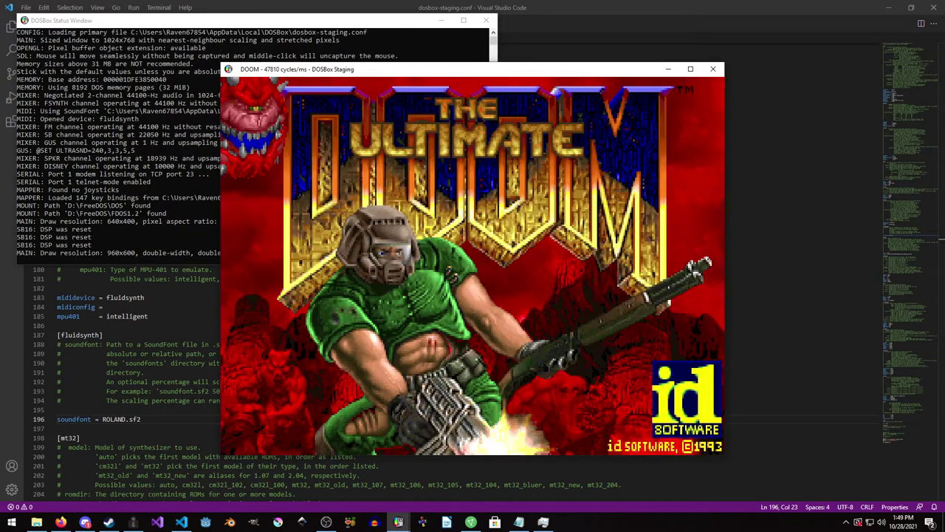
left_click(690, 68)
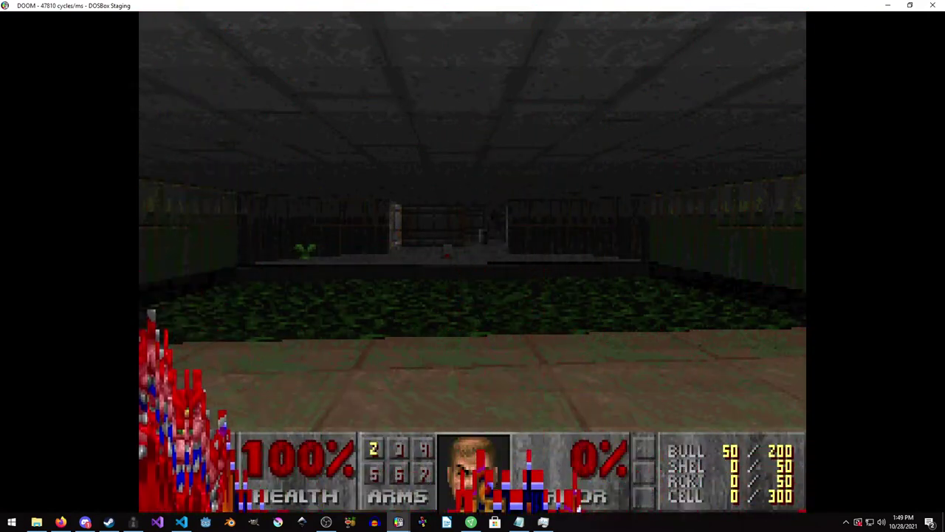
Step: Start a new game in the Knee-Deep in the Dead episode with the preselected skill level
key("Escape")
key("Return")
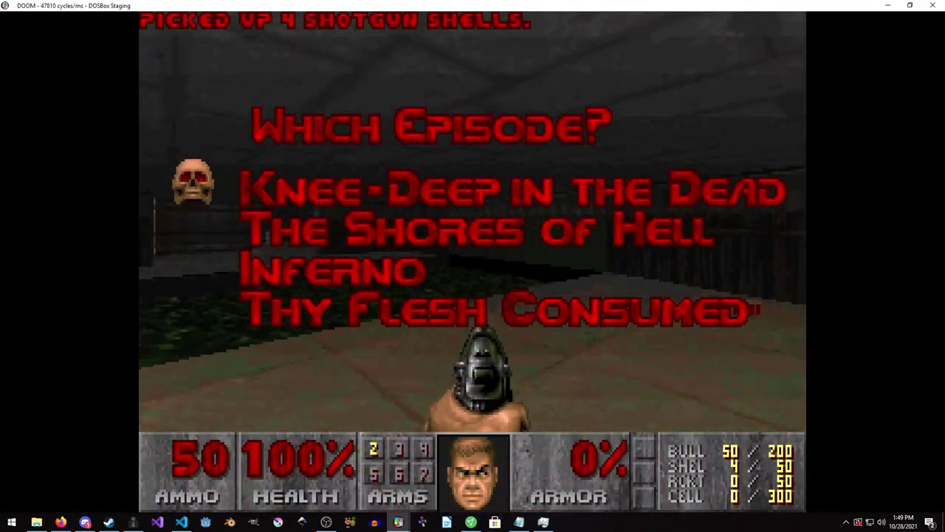
key("Return")
key("Return")
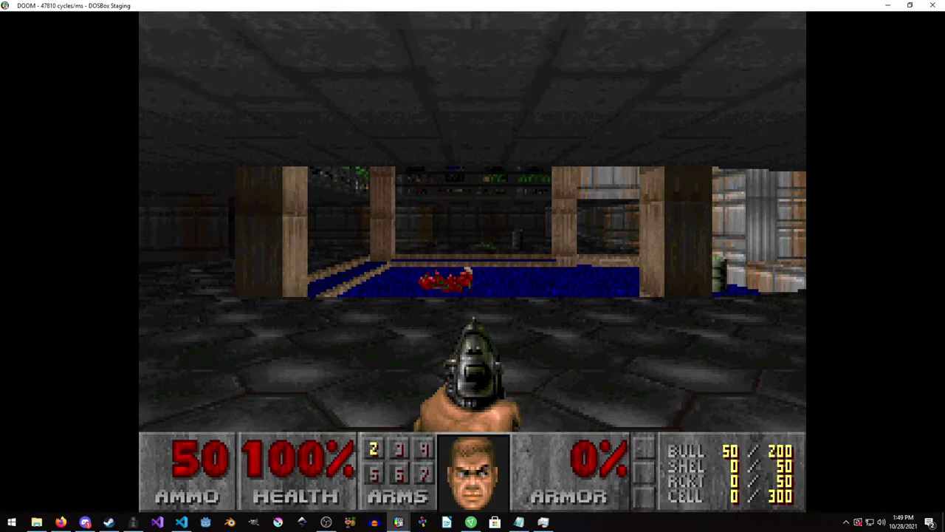
Step: Move through the Hangar level to the exit switch, collecting the armor, bullets and shotgun shells on the way
key("Left")
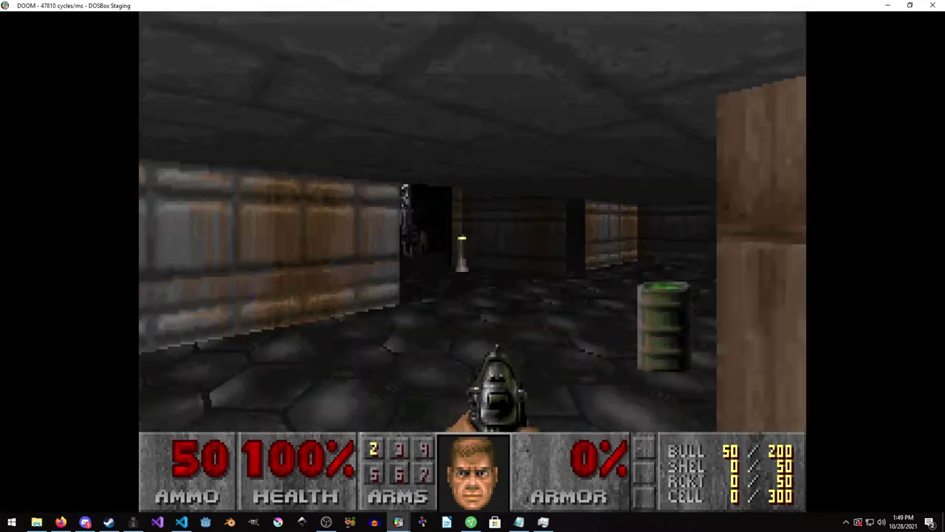
key("Left")
key("Up")
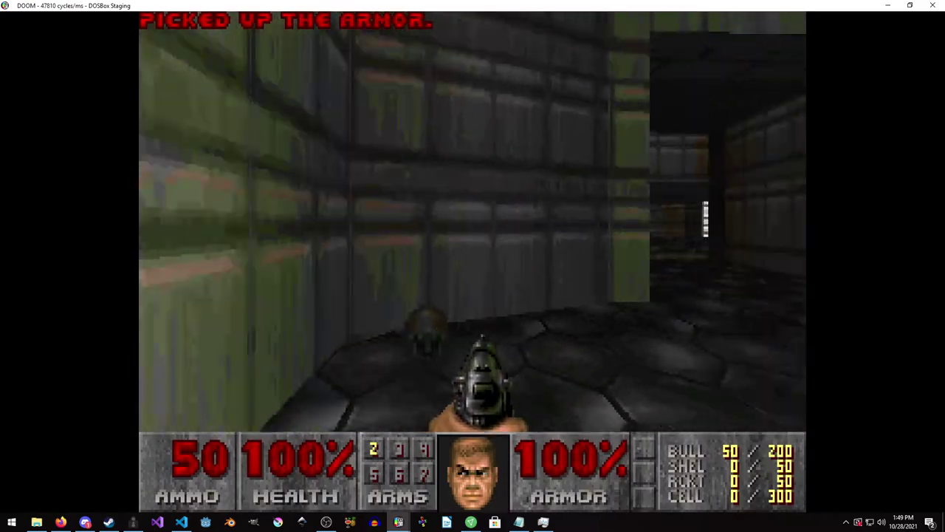
key("Left")
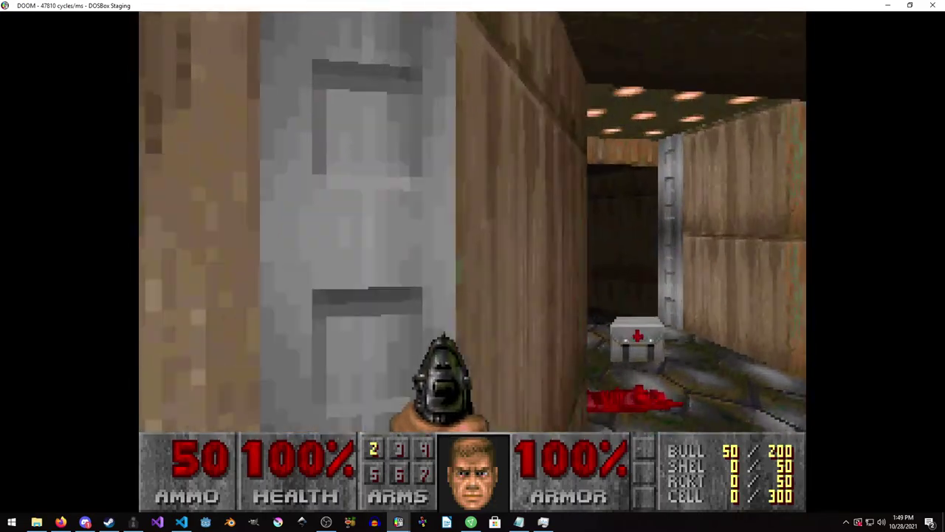
key("Up")
key("Left")
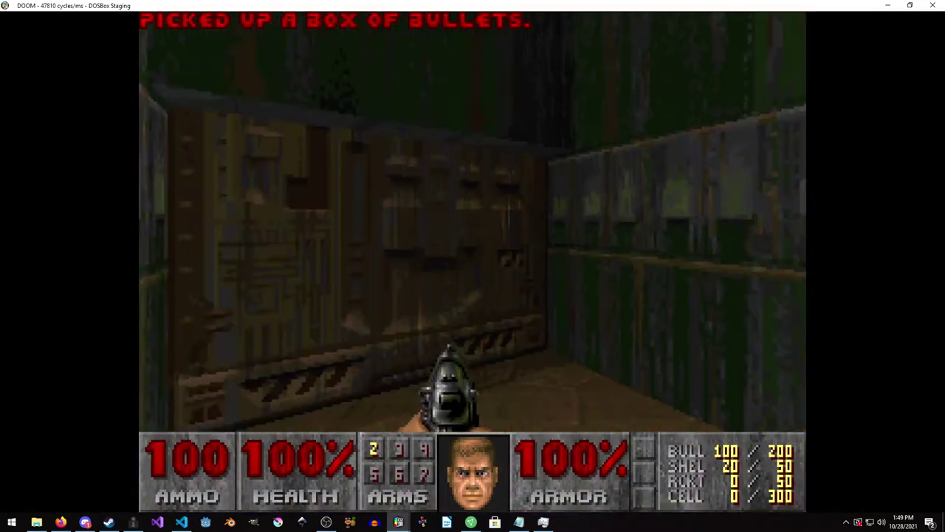
key("Up")
key("Right")
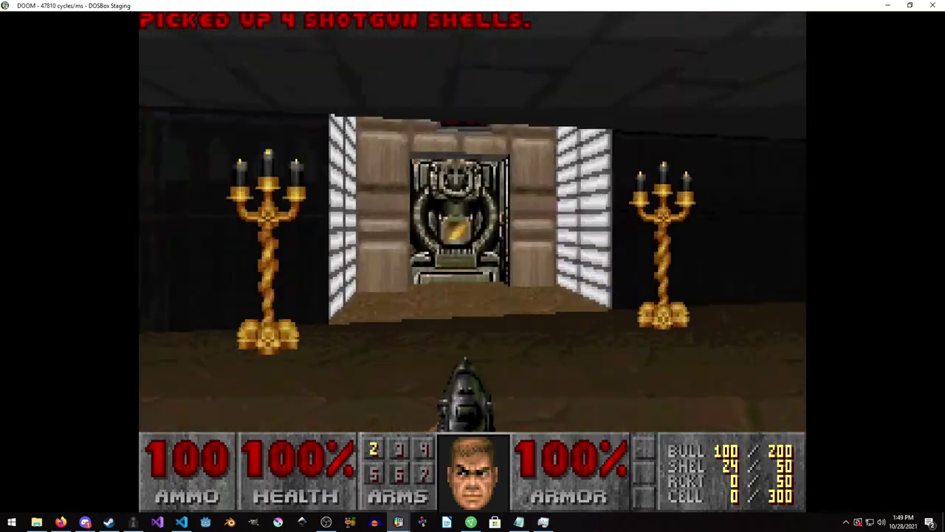
key("Up")
key("Left")
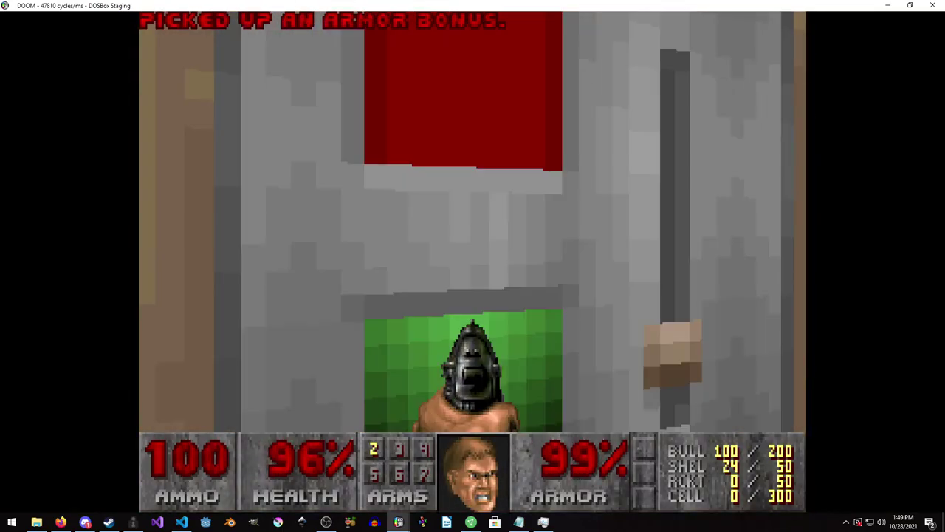
Step: Activate the Hangar exit switch and continue past the results into the Nuclear Plant level
key("space")
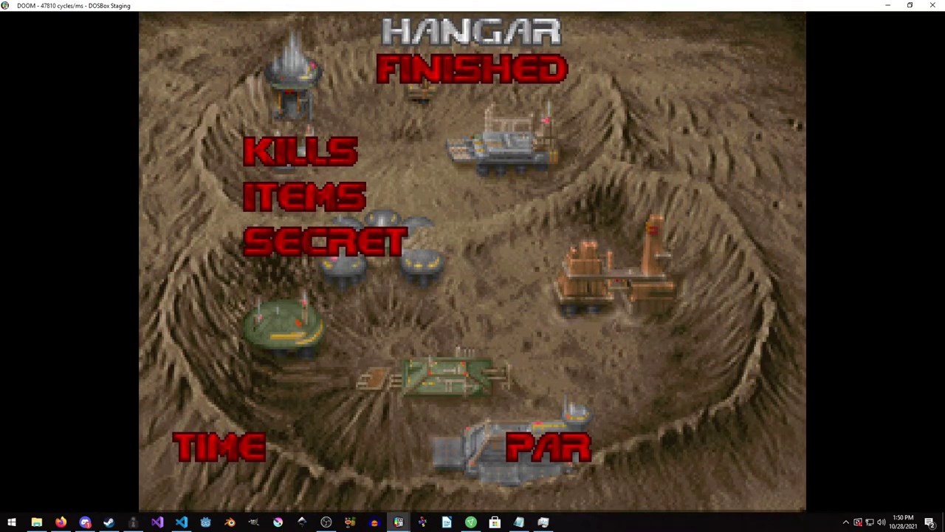
key("space")
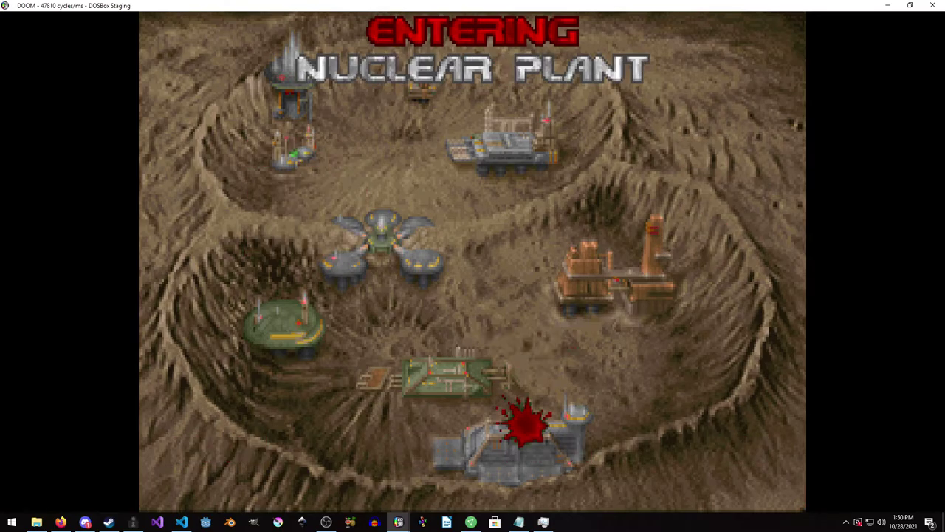
key("space")
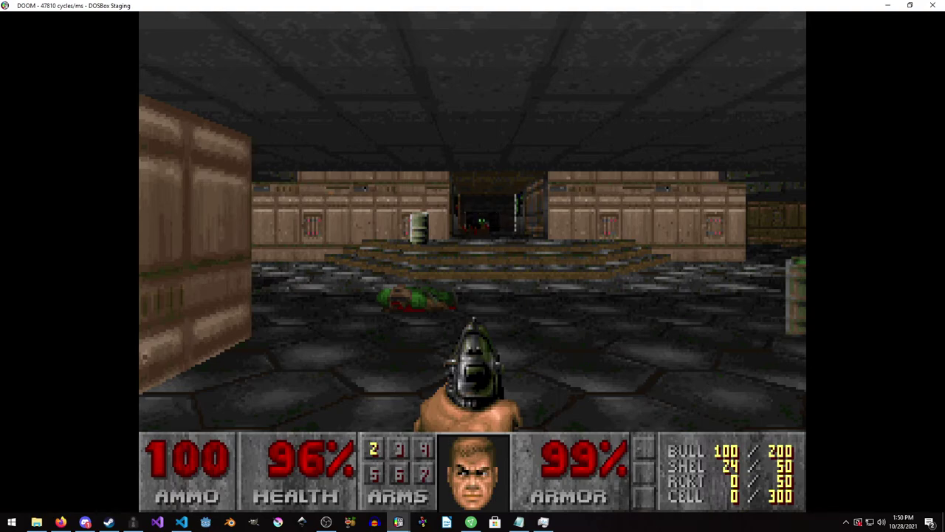
Step: Shoot the enemies around the opening room of the Nuclear Plant level with the pistol
key("Up")
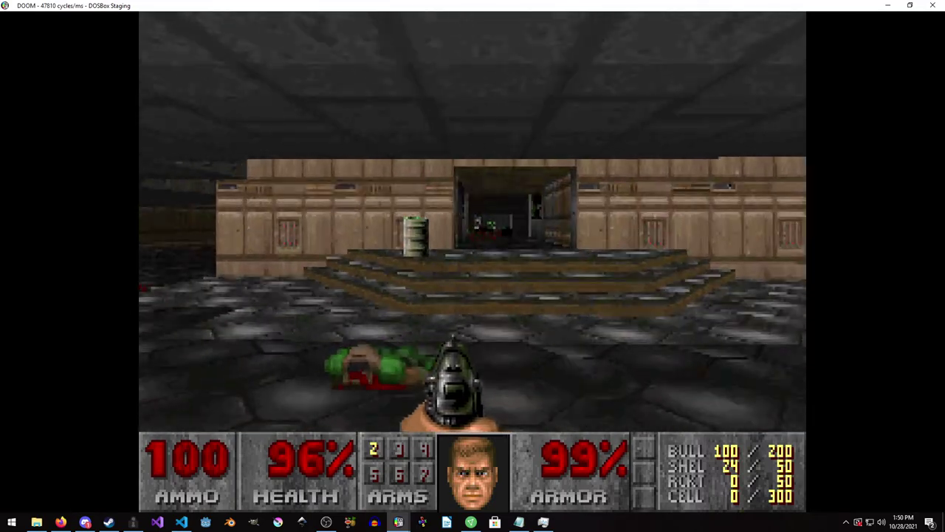
key("Left")
key("Right")
key("ctrl")
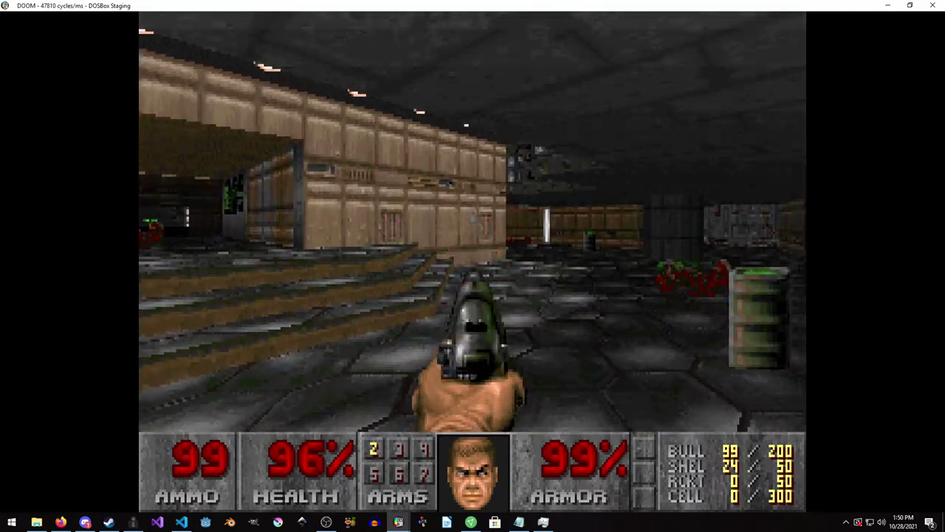
key("Left")
key("Down")
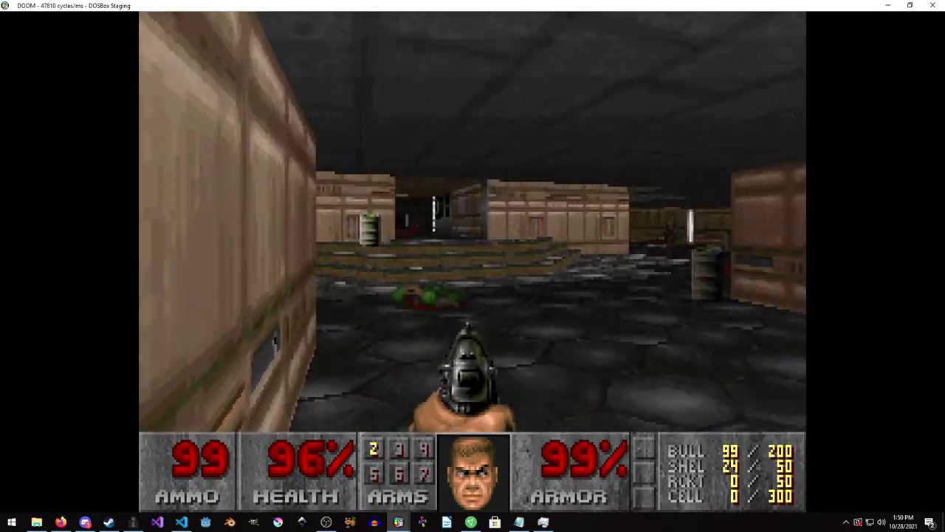
key("Right")
key("Up")
key("ctrl")
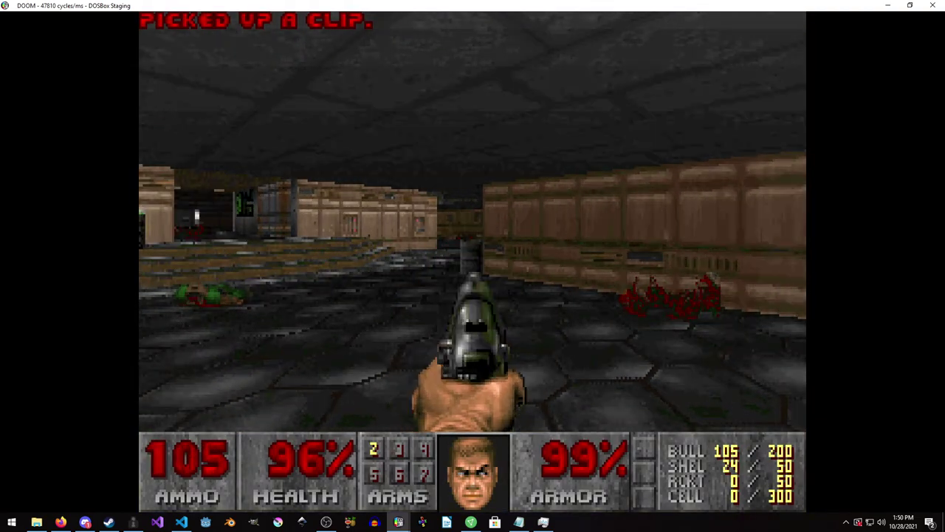
key("ctrl")
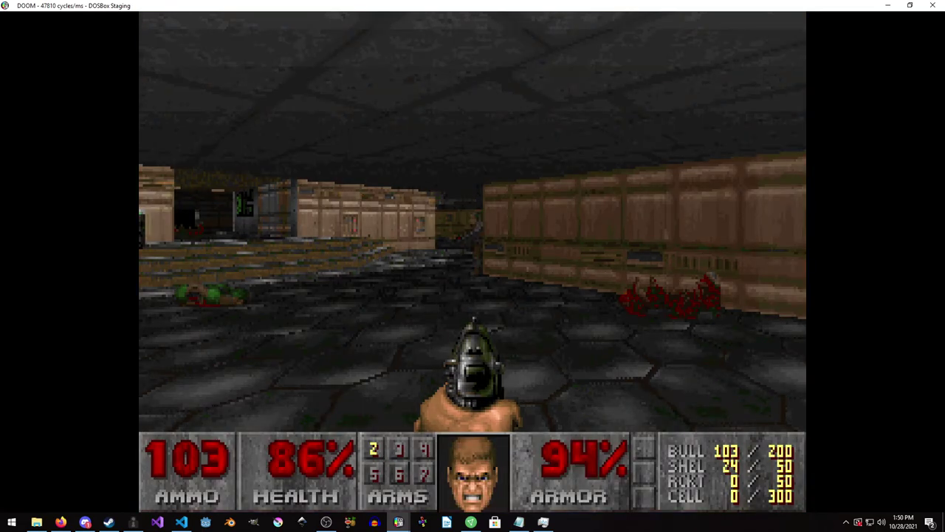
key("Left")
key("ctrl")
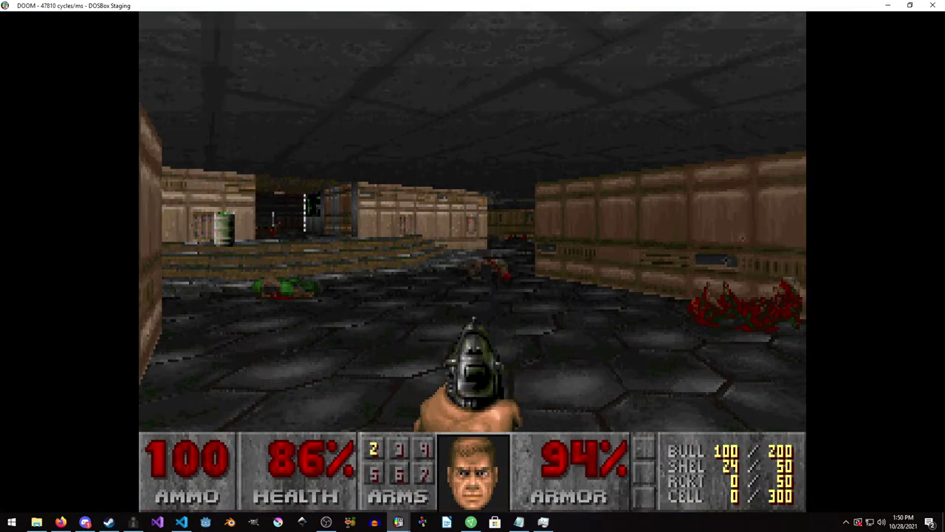
Step: Quit Doom to the DOS prompt and enter the cls command to clear the screen
key("Escape")
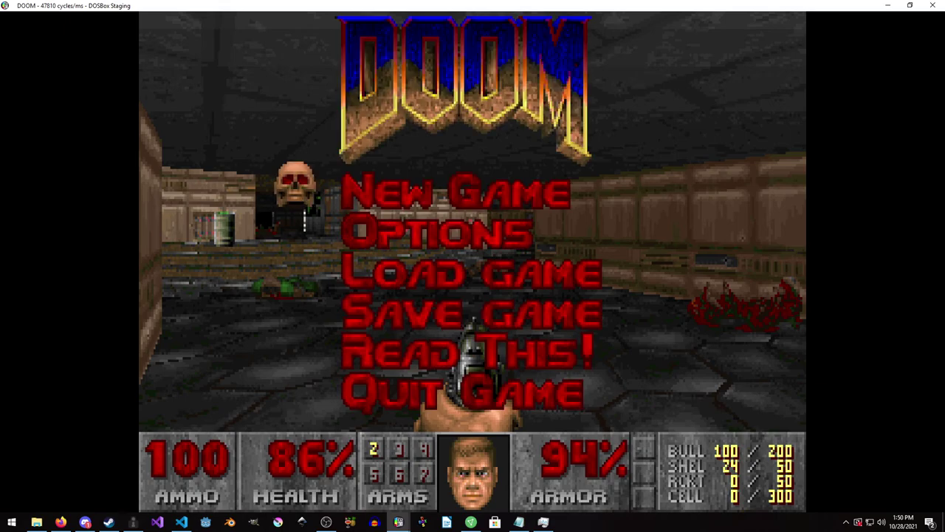
key("Return")
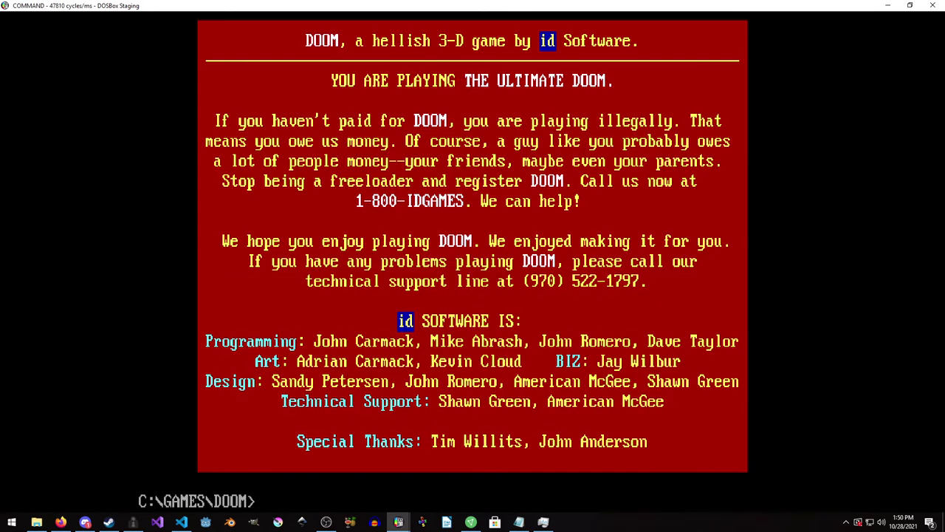
type("cls")
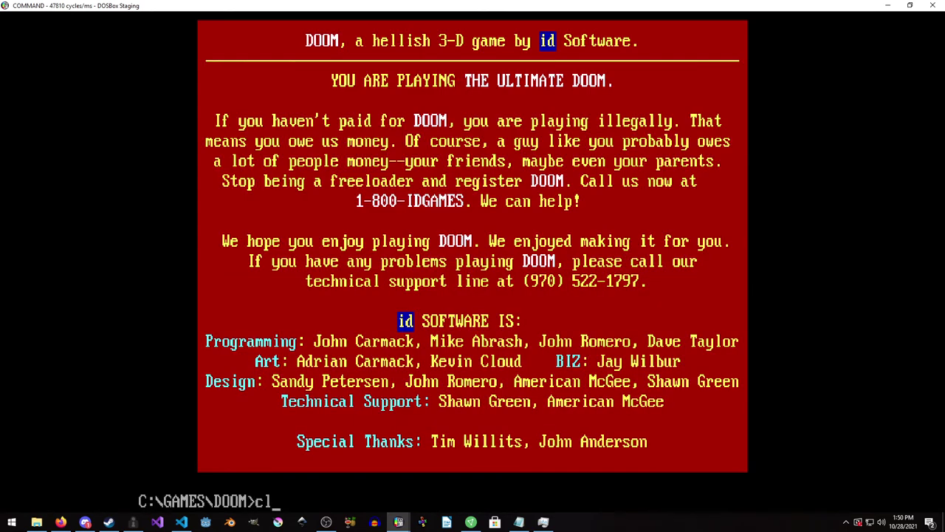